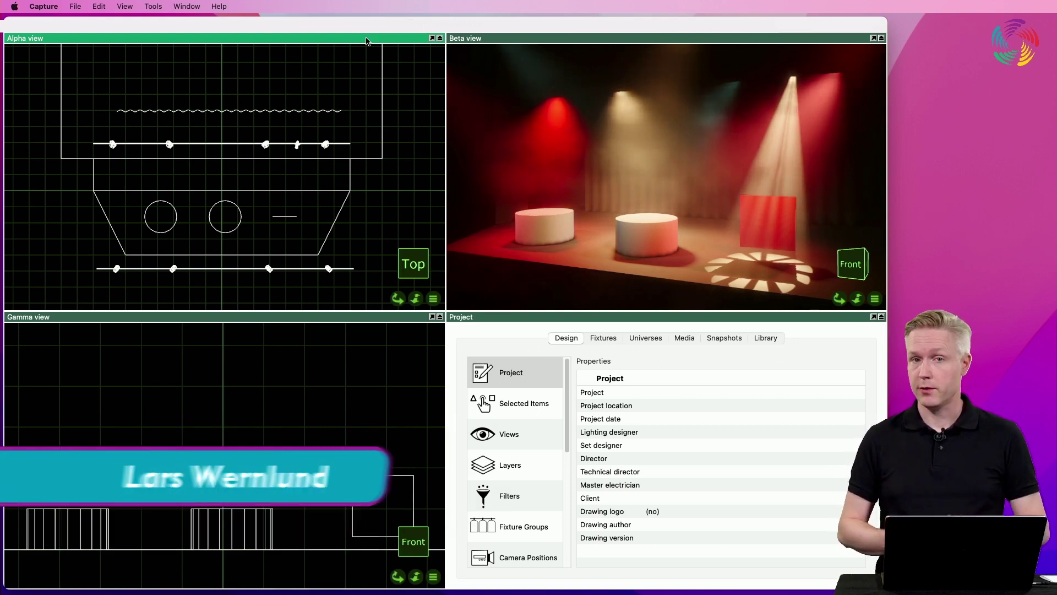
- Drag Galvanized from the Library's Metals materials onto the left cylinder in Beta view
{"action": "left_click", "coordinate": [765, 338]}
{"action": "left_click", "coordinate": [514, 485]}
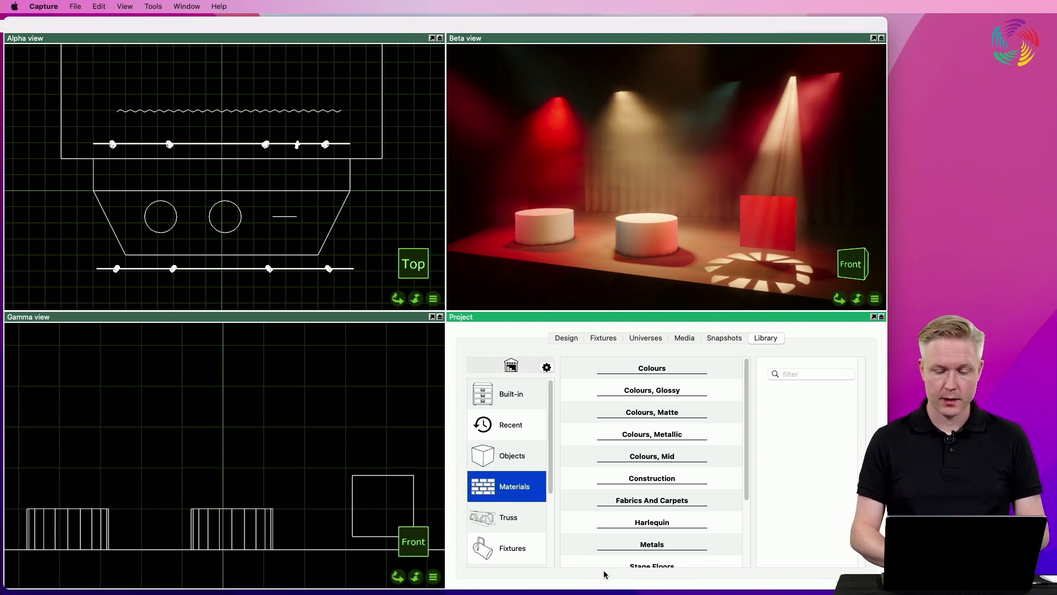
{"action": "scroll", "coordinate": [657, 521], "scroll_direction": "down", "scroll_amount": 4}
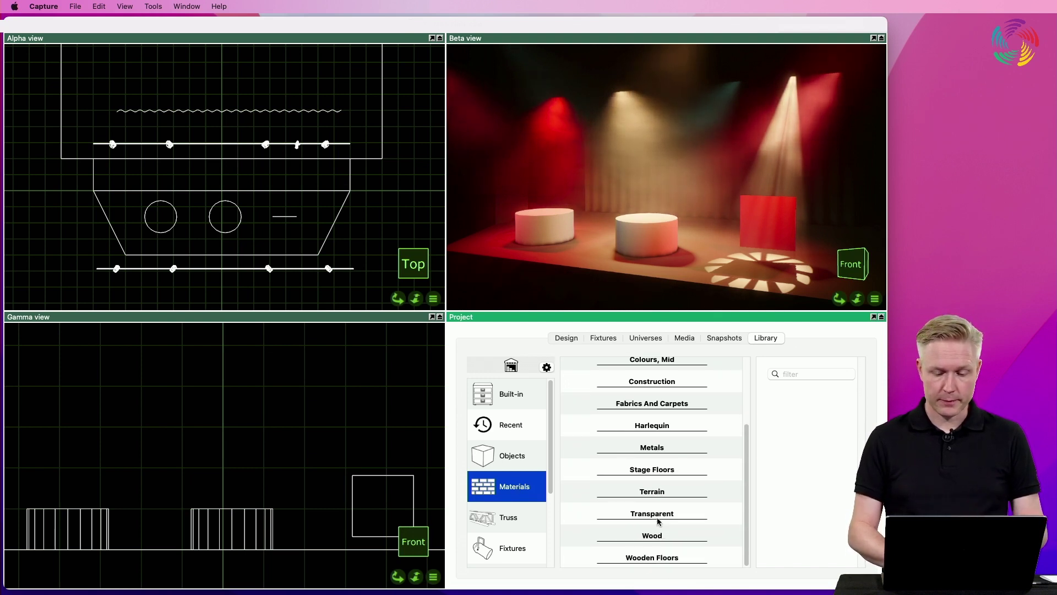
{"action": "left_click", "coordinate": [660, 450]}
{"action": "scroll", "coordinate": [661, 455], "scroll_direction": "down", "scroll_amount": 5}
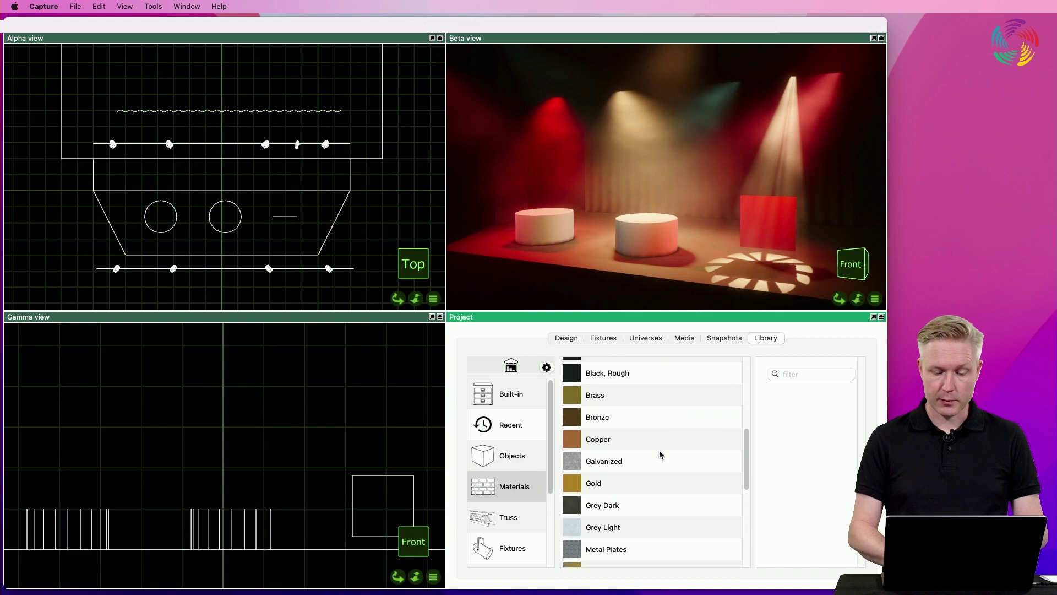
{"action": "left_click", "coordinate": [627, 447]}
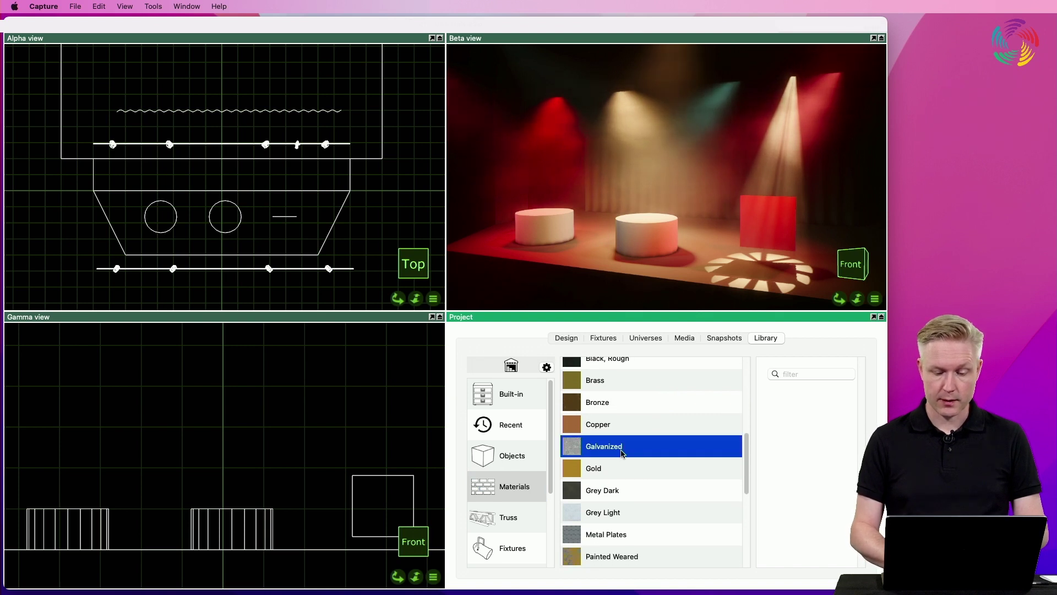
{"action": "left_click_drag", "start_coordinate": [622, 452], "coordinate": [548, 228]}
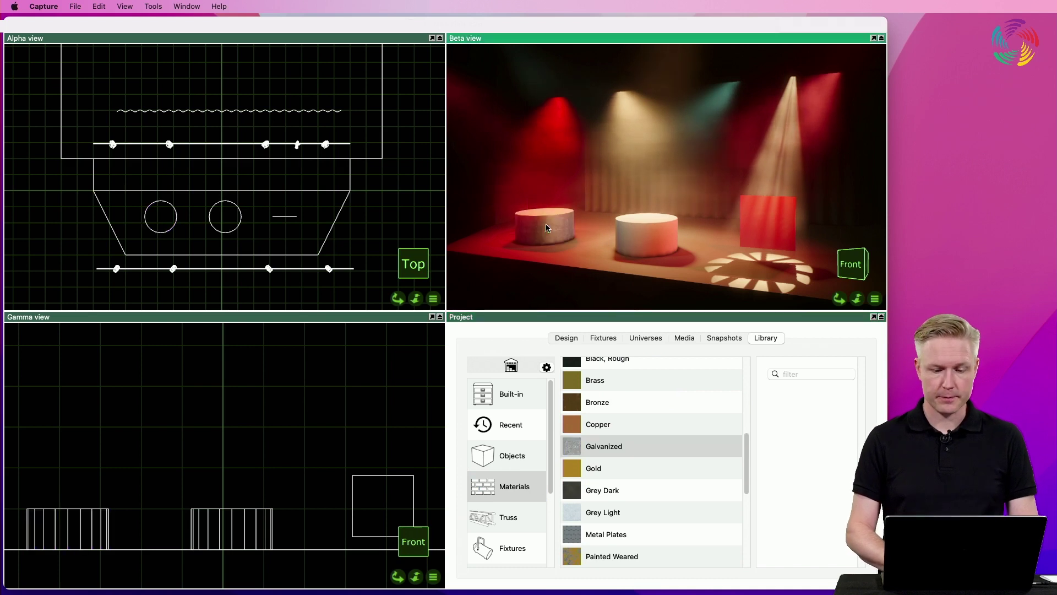
- Drag Plexiglass from the Transparent materials group onto the middle cylinder
{"action": "scroll", "coordinate": [647, 443], "scroll_direction": "down", "scroll_amount": 10}
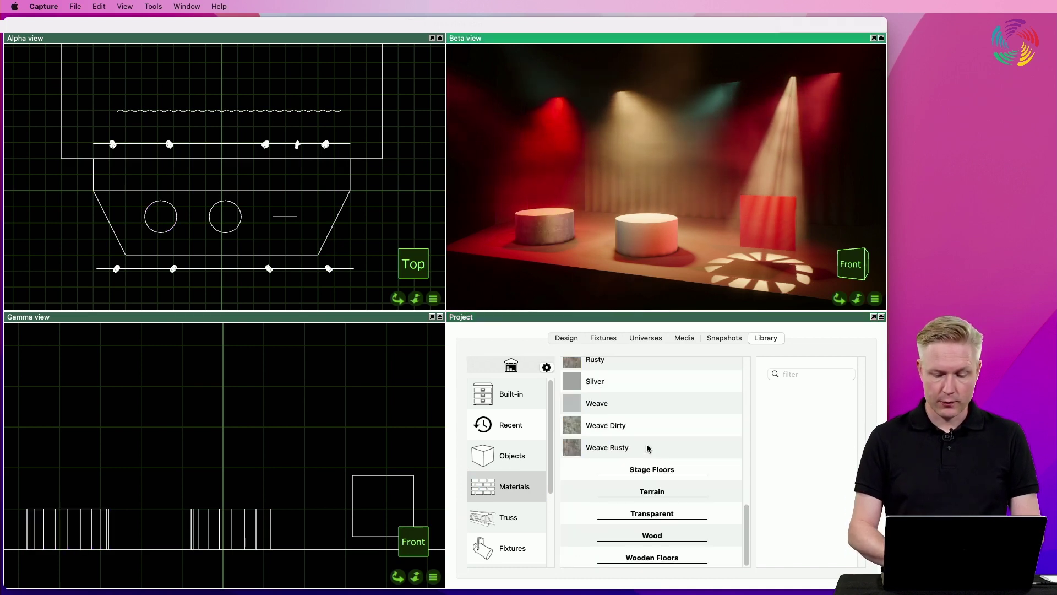
{"action": "left_click", "coordinate": [657, 513]}
{"action": "scroll", "coordinate": [657, 513], "scroll_direction": "down", "scroll_amount": 2}
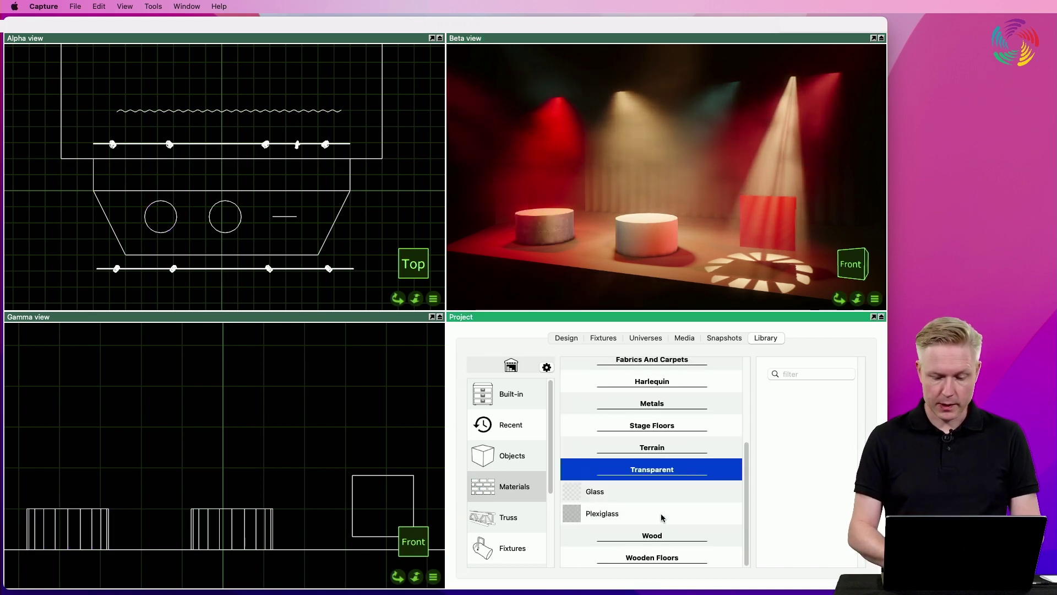
{"action": "left_click", "coordinate": [628, 513]}
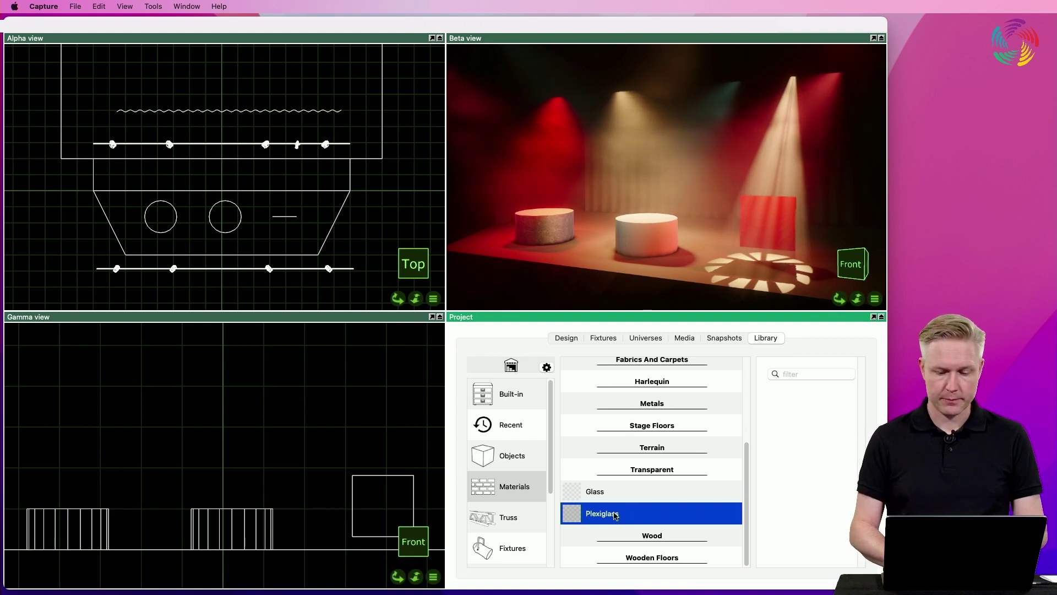
{"action": "left_click_drag", "start_coordinate": [615, 515], "coordinate": [645, 248]}
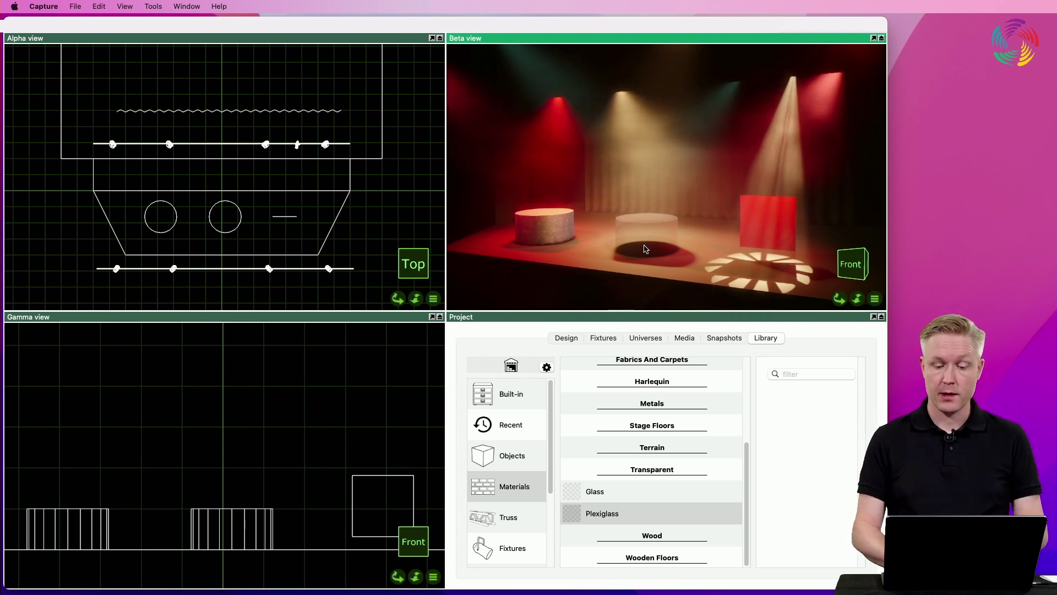
- Show the project's Materials list on the Design tab
{"action": "left_click", "coordinate": [573, 338]}
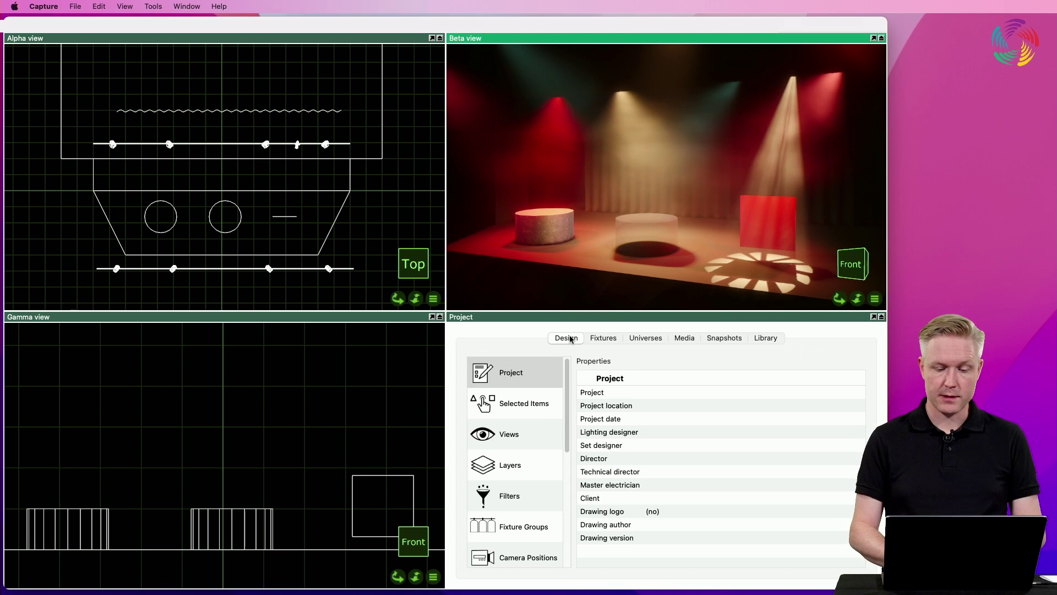
{"action": "scroll", "coordinate": [537, 491], "scroll_direction": "down", "scroll_amount": 5}
{"action": "left_click", "coordinate": [532, 490]}
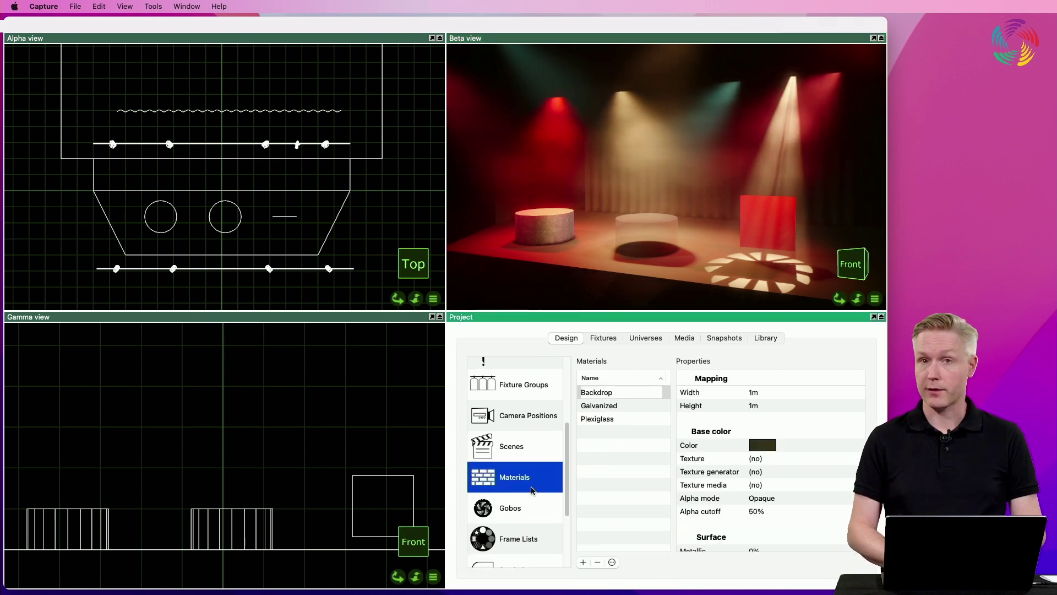
- Float the Project panel as its own window over a maximised Beta view
{"action": "left_click", "coordinate": [881, 319]}
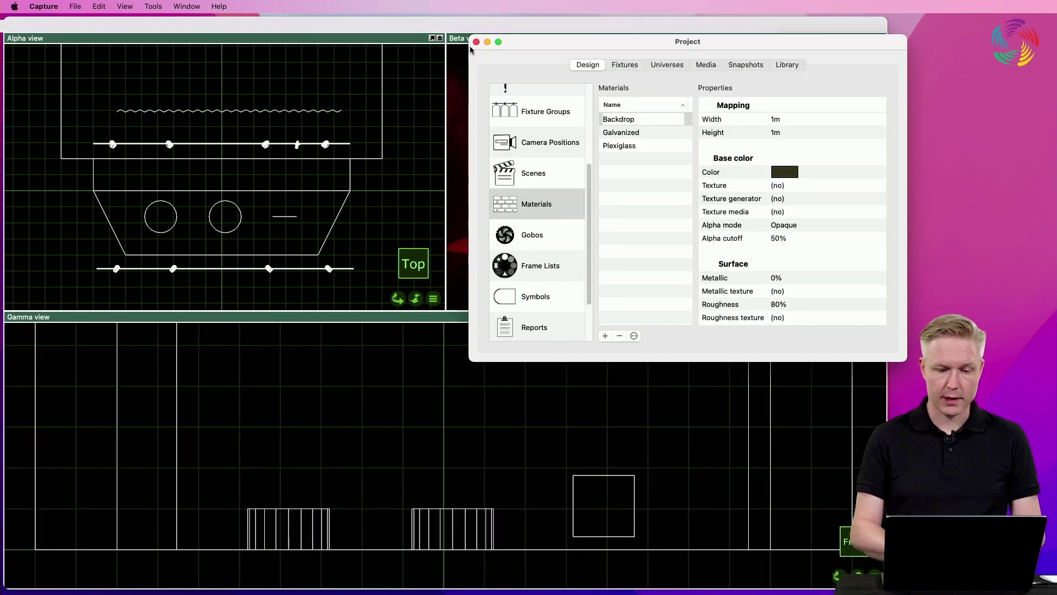
{"action": "double_click", "coordinate": [460, 42]}
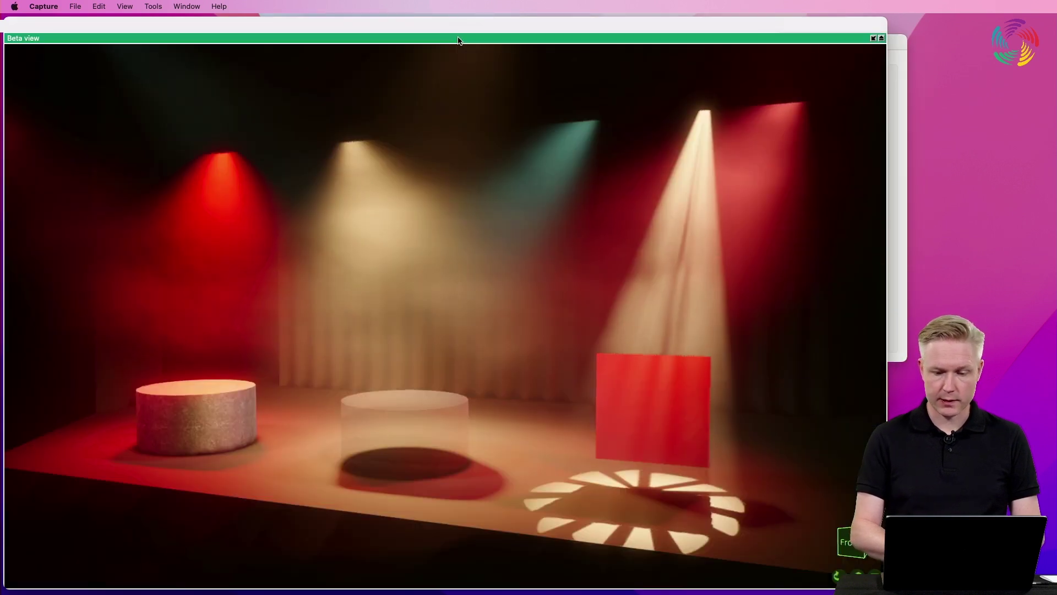
{"action": "left_click", "coordinate": [904, 210]}
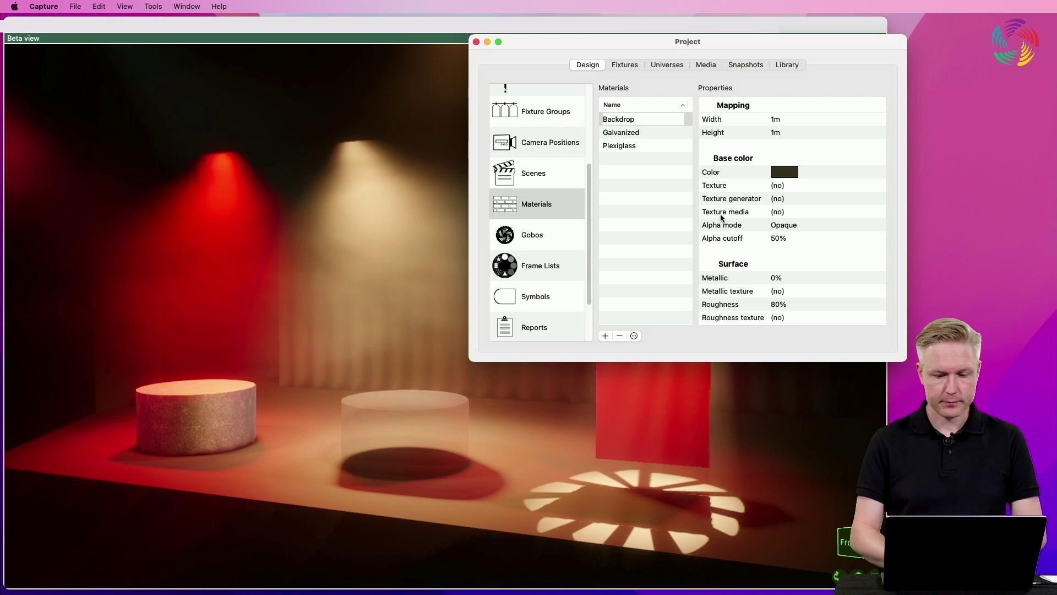
- Select Galvanized and enlarge the Project window to reveal its Geometry settings
{"action": "left_click", "coordinate": [629, 135]}
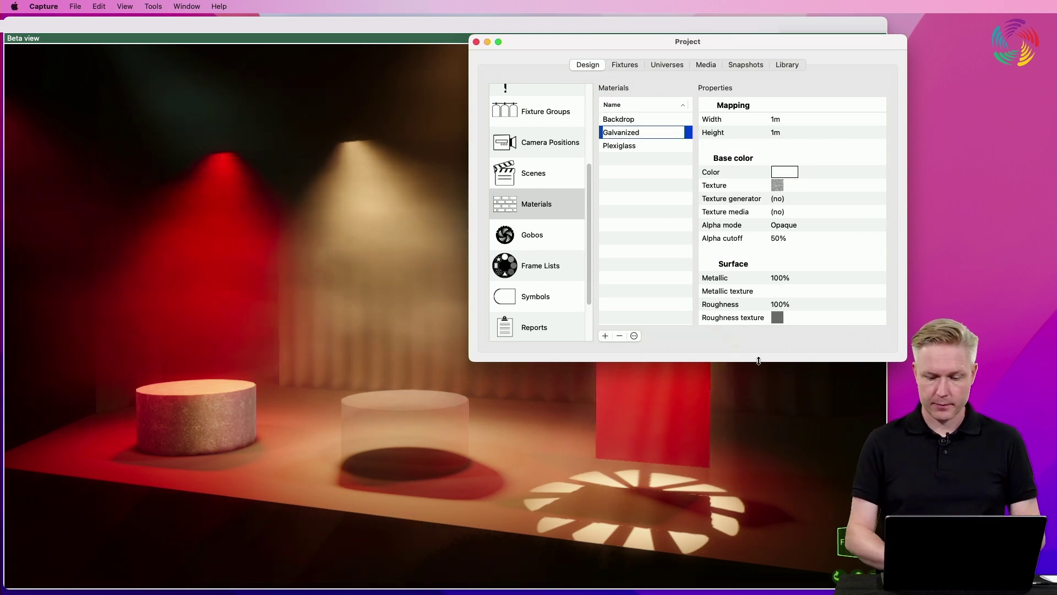
{"action": "left_click_drag", "start_coordinate": [761, 363], "coordinate": [762, 522]}
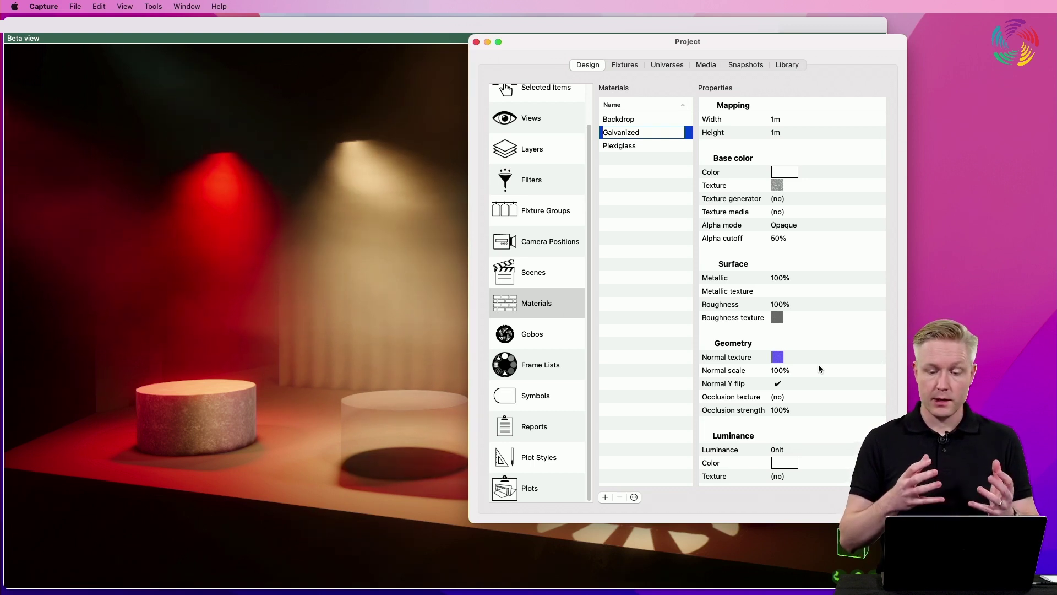
{"action": "left_click", "coordinate": [738, 187]}
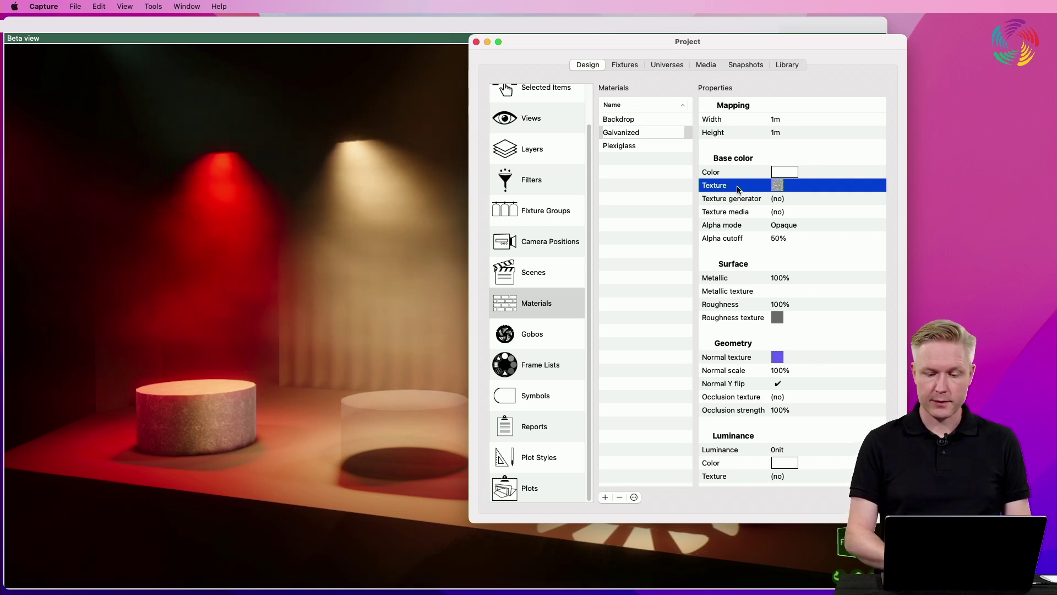
{"action": "left_click", "coordinate": [740, 318]}
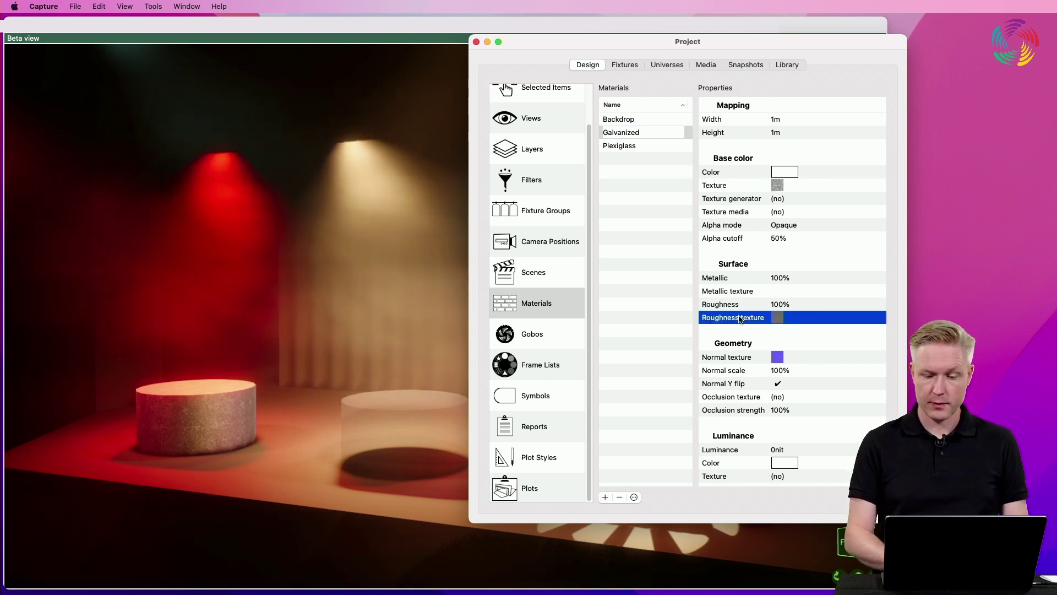
{"action": "left_click", "coordinate": [746, 359]}
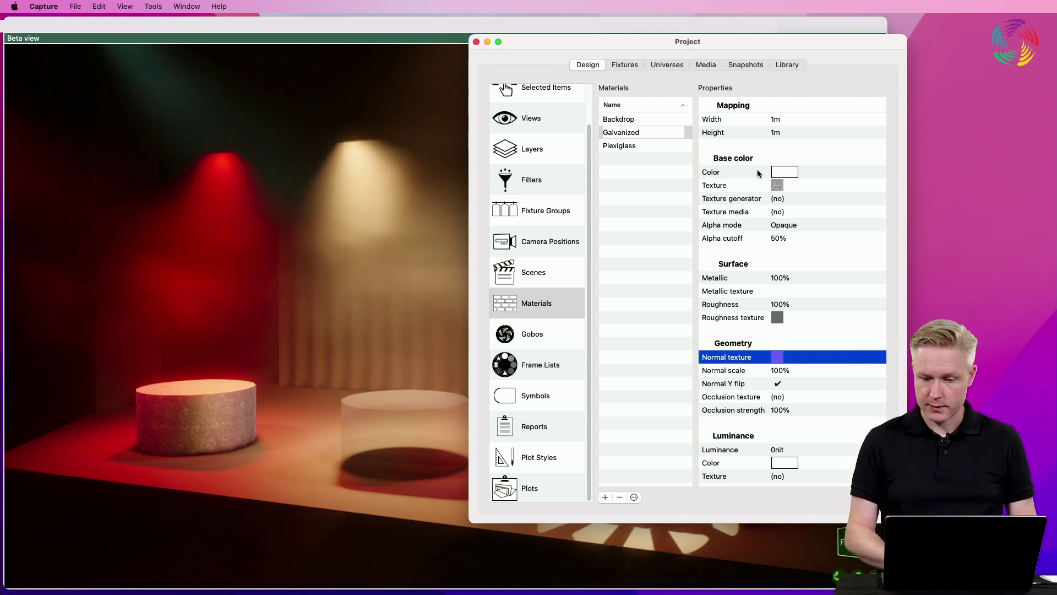
- Set Galvanized's base colour to blue, with red about 20 and green about 170
{"action": "left_click", "coordinate": [738, 173]}
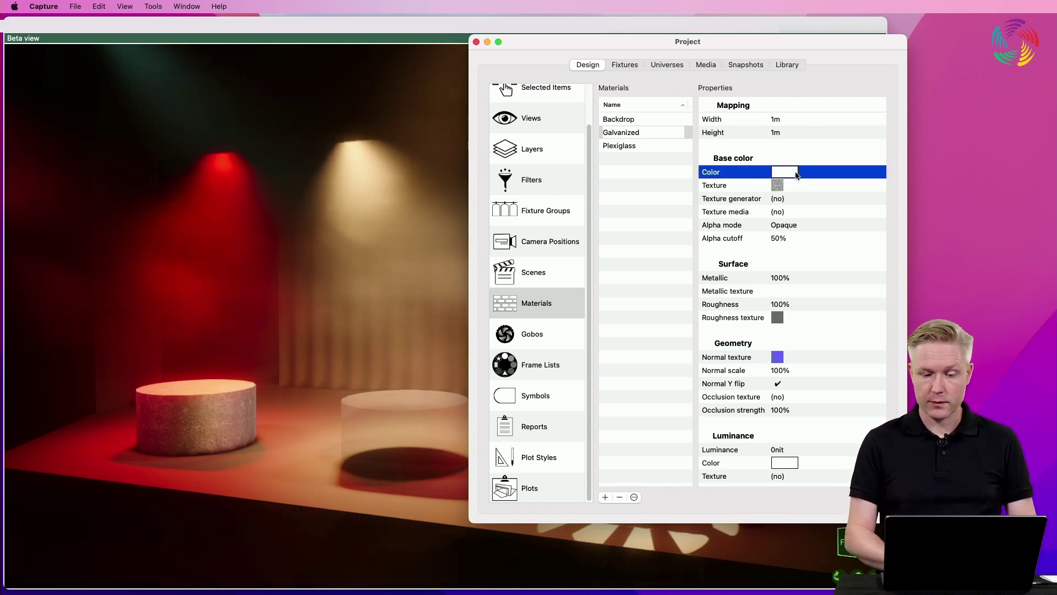
{"action": "left_click", "coordinate": [785, 173]}
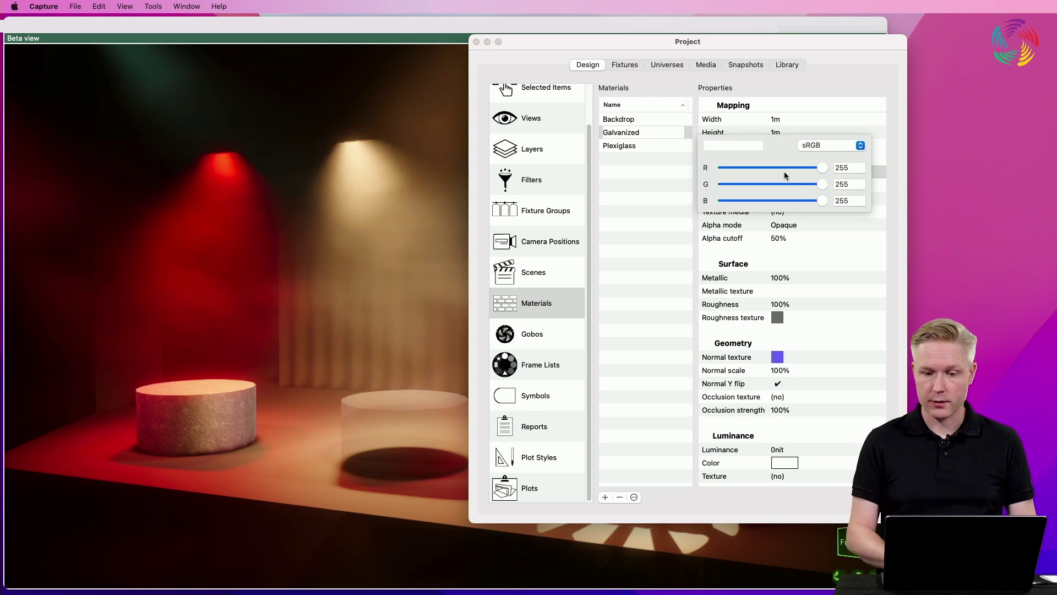
{"action": "left_click_drag", "start_coordinate": [824, 170], "coordinate": [731, 170]}
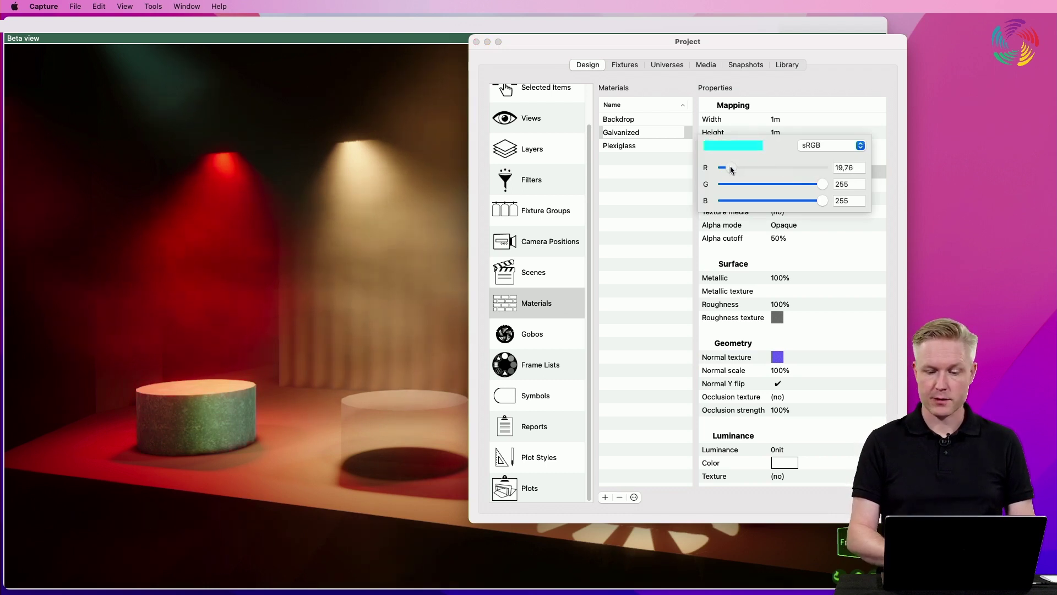
{"action": "mouse_move", "coordinate": [820, 190]}
{"action": "left_mouse_down"}
{"action": "mouse_move", "coordinate": [741, 187]}
{"action": "mouse_move", "coordinate": [801, 186]}
{"action": "mouse_move", "coordinate": [787, 190]}
{"action": "mouse_move", "coordinate": [791, 201]}
{"action": "mouse_move", "coordinate": [735, 202]}
{"action": "mouse_move", "coordinate": [807, 205]}
{"action": "left_mouse_up"}
{"action": "left_click", "coordinate": [794, 234]}
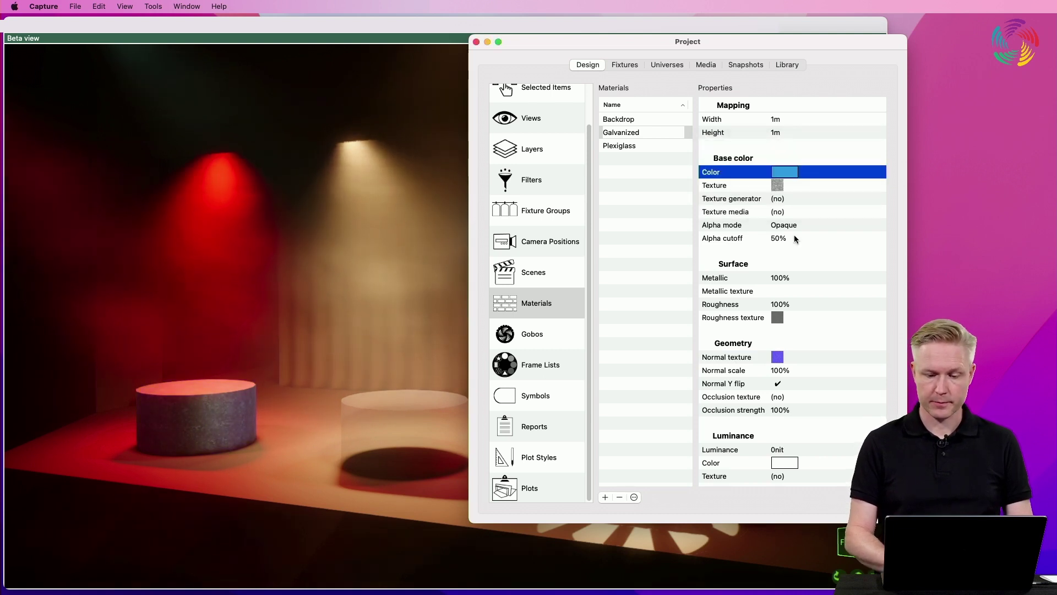
- Remove Galvanized's roughness texture and try roughness 94,4% with metallic 0%
{"action": "left_click", "coordinate": [779, 320]}
{"action": "left_click", "coordinate": [779, 319]}
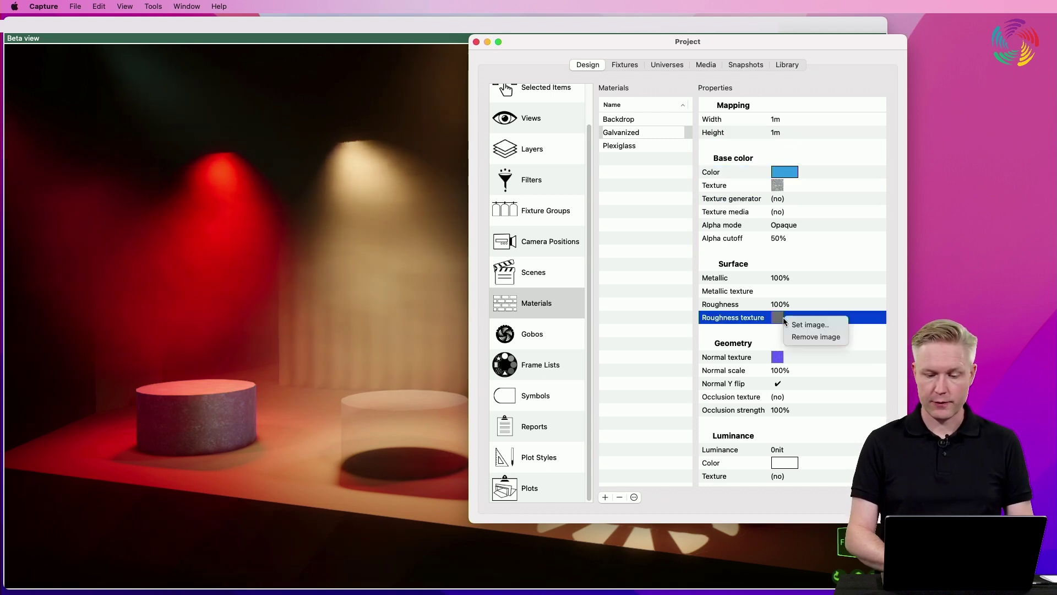
{"action": "left_click", "coordinate": [807, 337]}
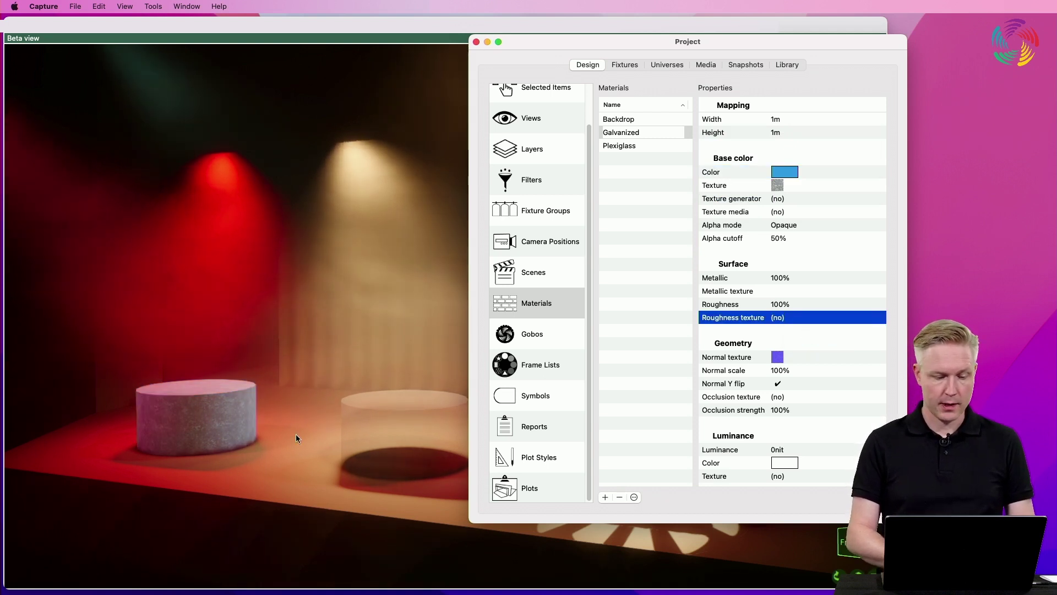
{"action": "scroll", "coordinate": [237, 429], "scroll_direction": "up", "scroll_amount": 10}
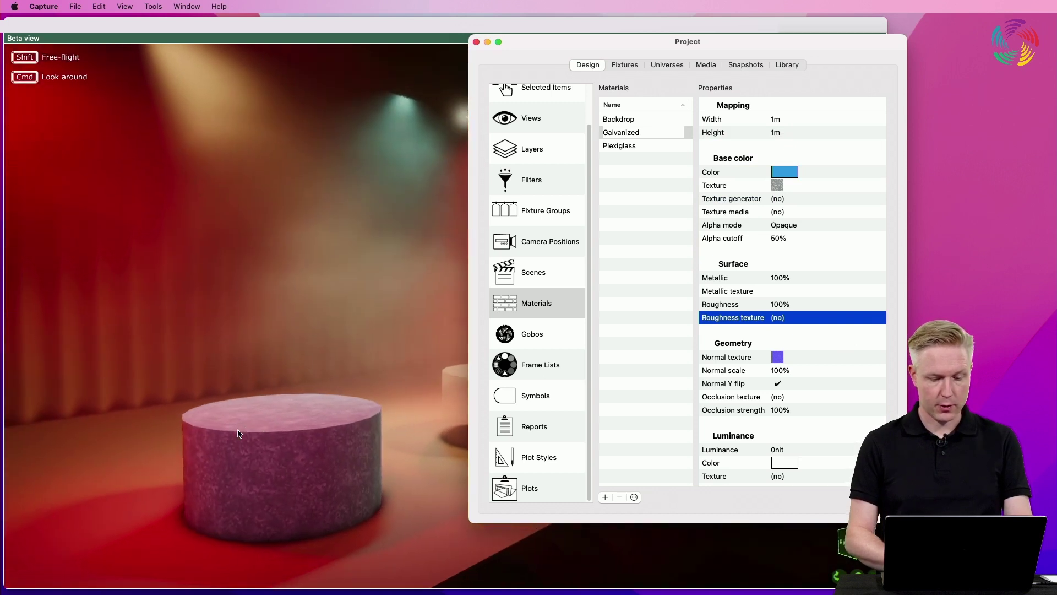
{"action": "scroll", "coordinate": [269, 445], "scroll_direction": "up", "scroll_amount": 10}
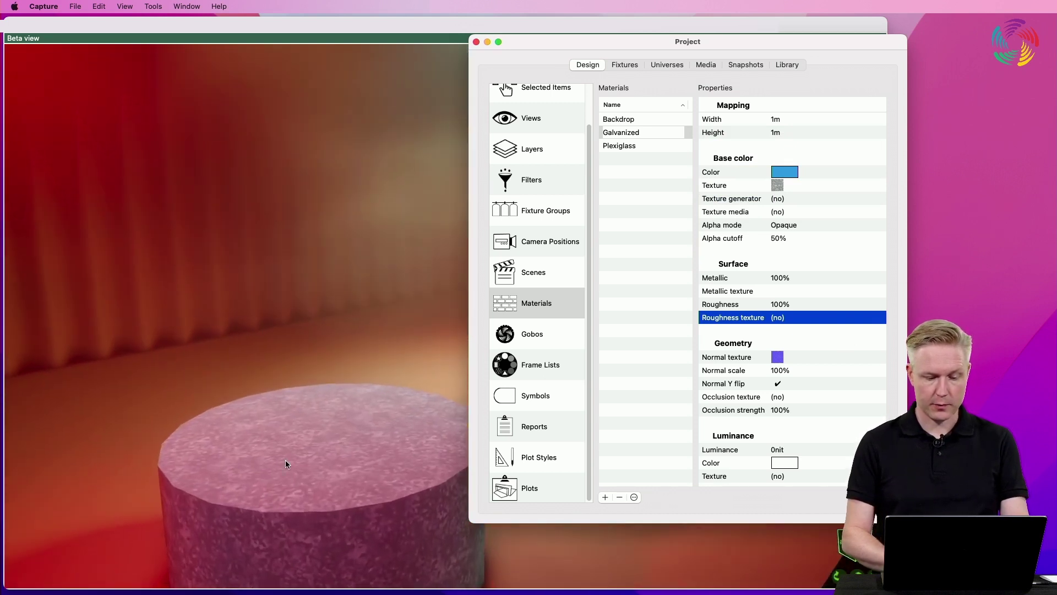
{"action": "left_click", "coordinate": [798, 304]}
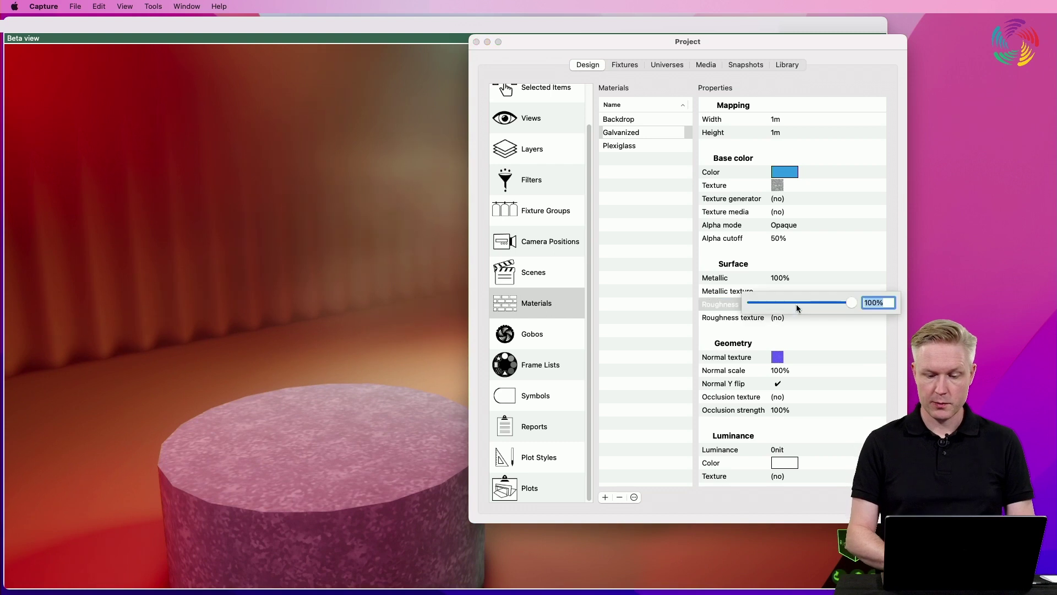
{"action": "mouse_move", "coordinate": [851, 300]}
{"action": "left_mouse_down"}
{"action": "mouse_move", "coordinate": [773, 300]}
{"action": "mouse_move", "coordinate": [846, 303]}
{"action": "left_mouse_up"}
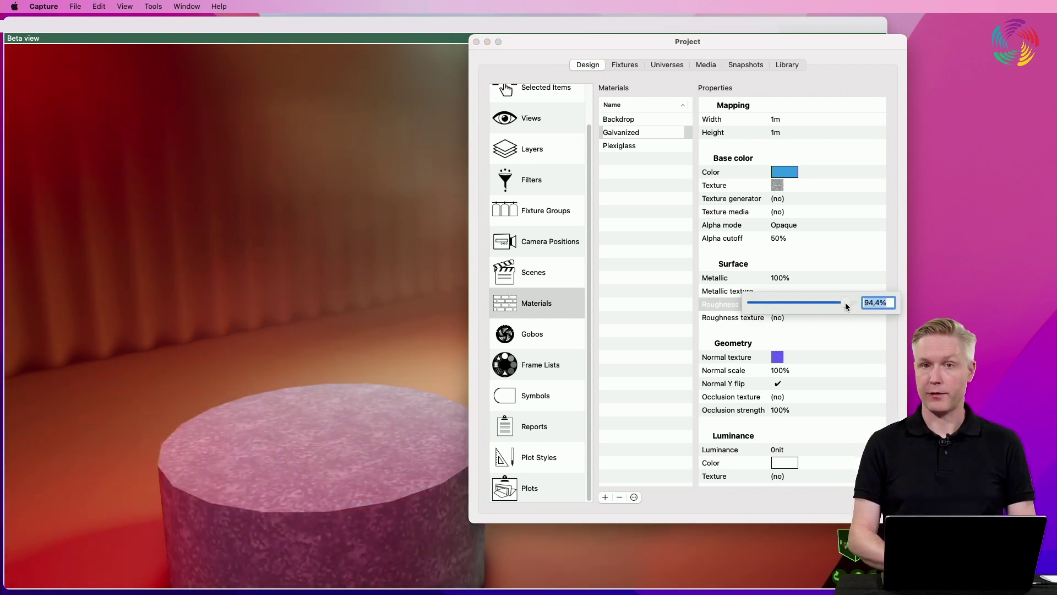
{"action": "left_click", "coordinate": [770, 277]}
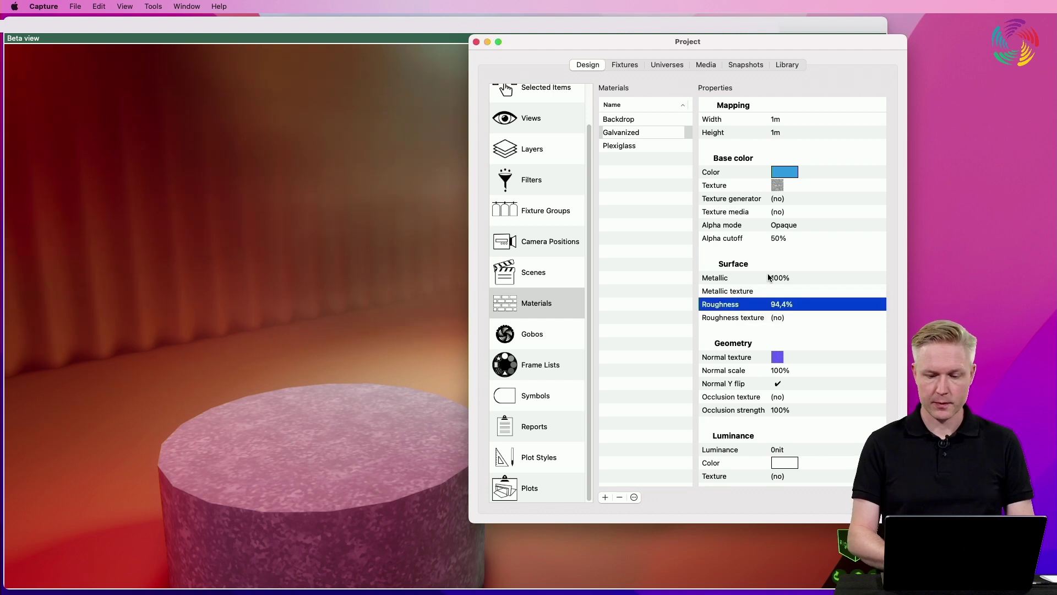
{"action": "left_click", "coordinate": [792, 279]}
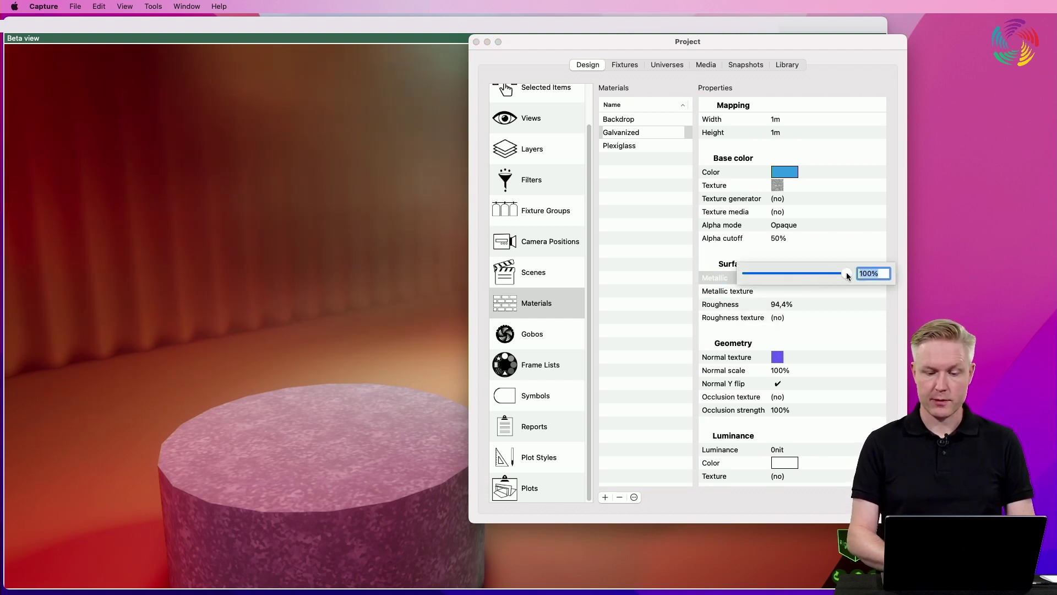
{"action": "left_click_drag", "start_coordinate": [846, 276], "coordinate": [744, 274]}
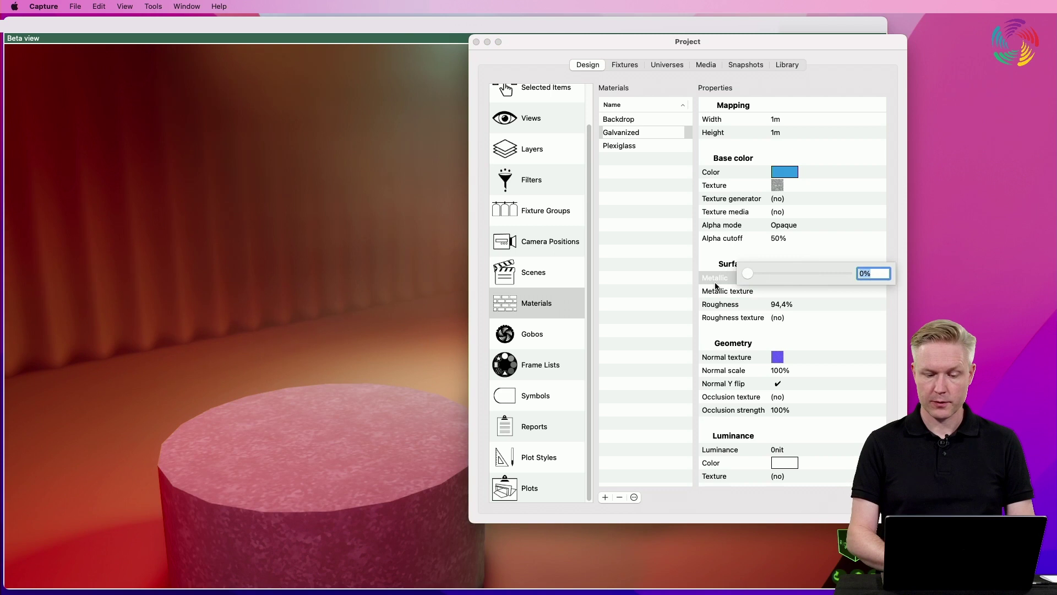
{"action": "left_click", "coordinate": [803, 315]}
- Set Galvanized's roughness to 25,2% and metallic to 85%
{"action": "left_click", "coordinate": [802, 306]}
{"action": "left_click", "coordinate": [802, 305]}
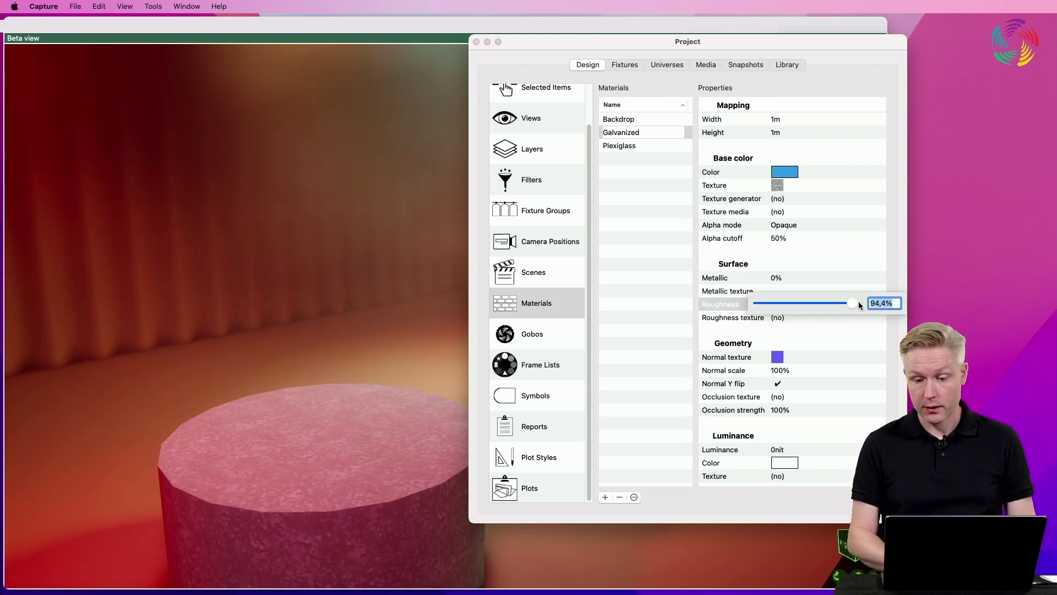
{"action": "left_click_drag", "start_coordinate": [852, 304], "coordinate": [783, 303]}
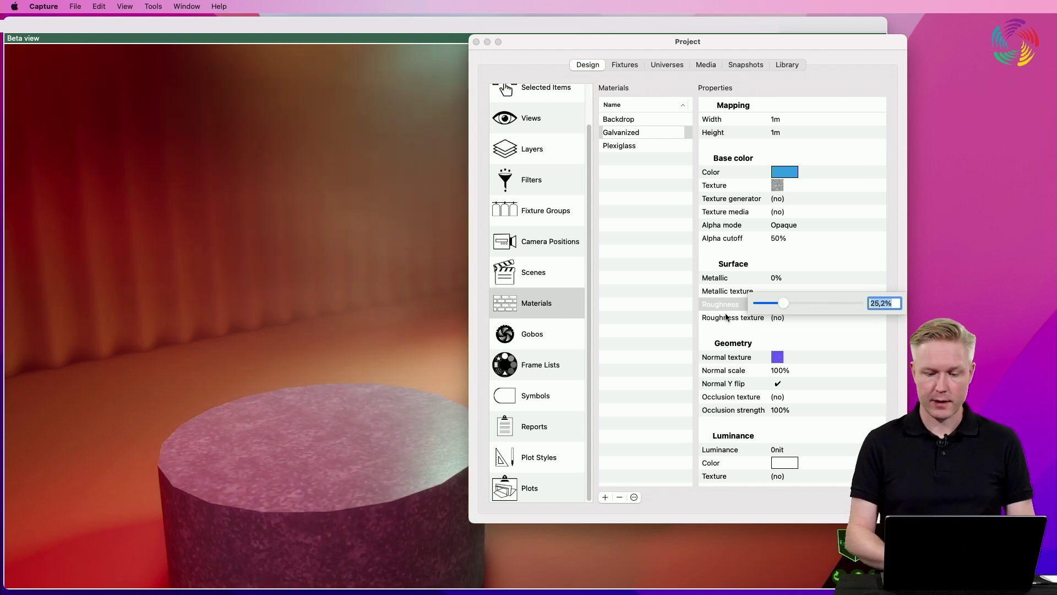
{"action": "left_click", "coordinate": [778, 279]}
{"action": "left_click", "coordinate": [777, 278]}
{"action": "left_click", "coordinate": [771, 278]}
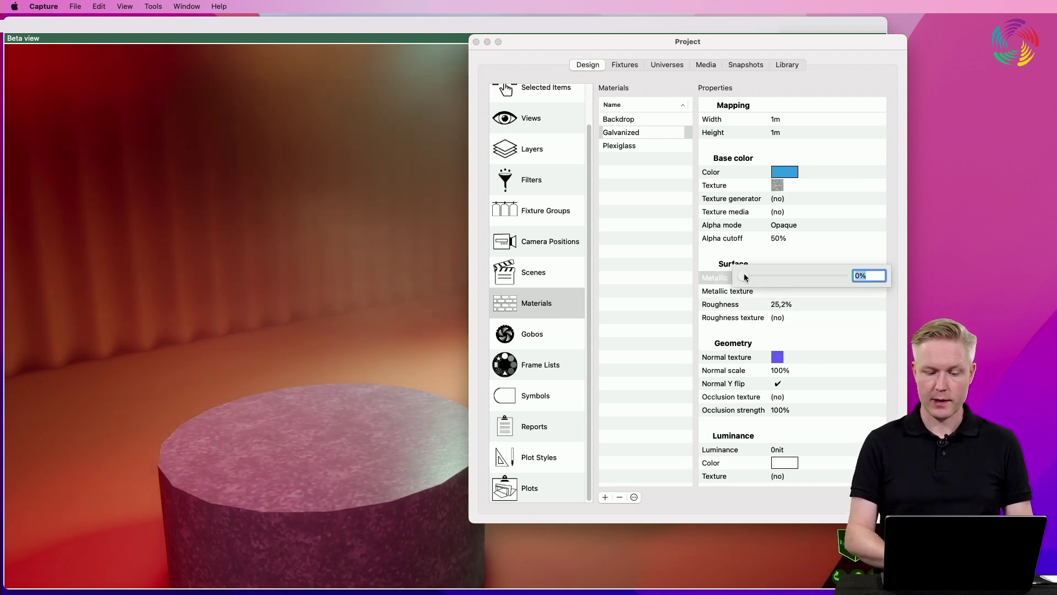
{"action": "left_click_drag", "start_coordinate": [746, 277], "coordinate": [828, 280]}
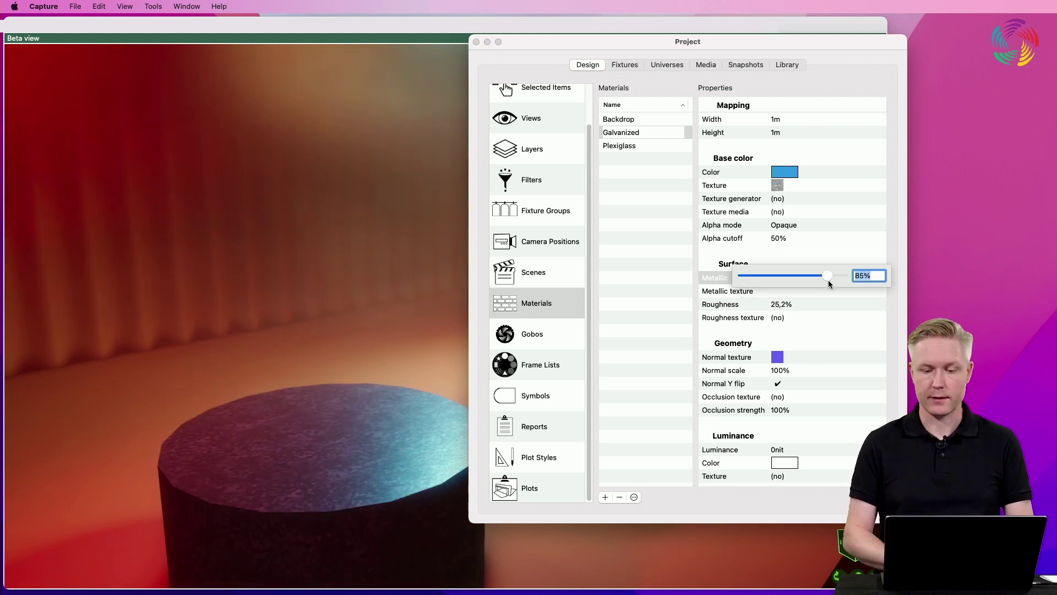
{"action": "left_click", "coordinate": [747, 327]}
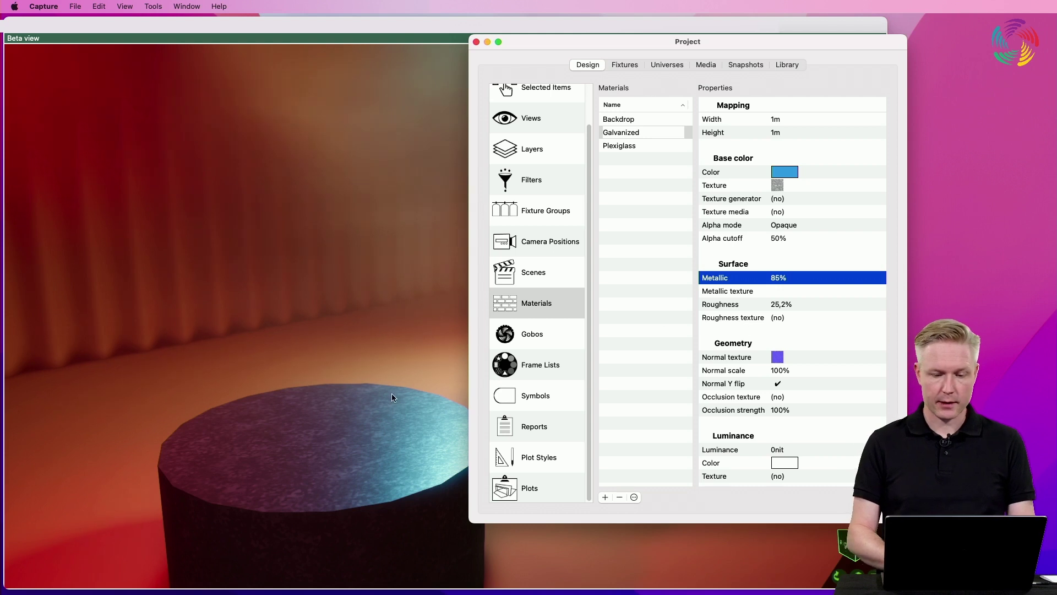
- Recall stored camera views 1 and 2 and select the Plexiglass material
{"action": "key", "text": "1"}
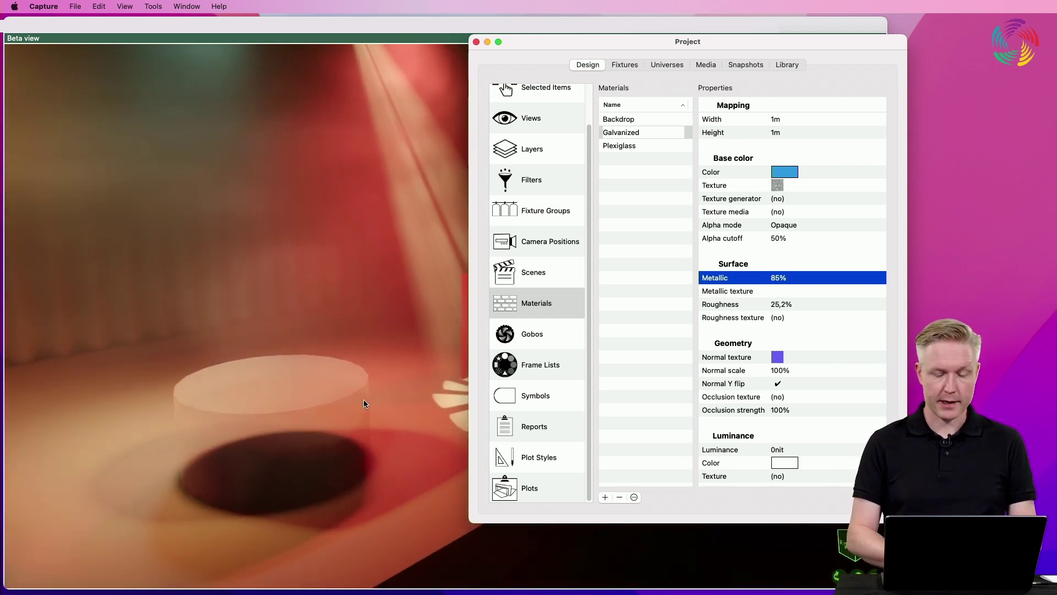
{"action": "key", "text": "2"}
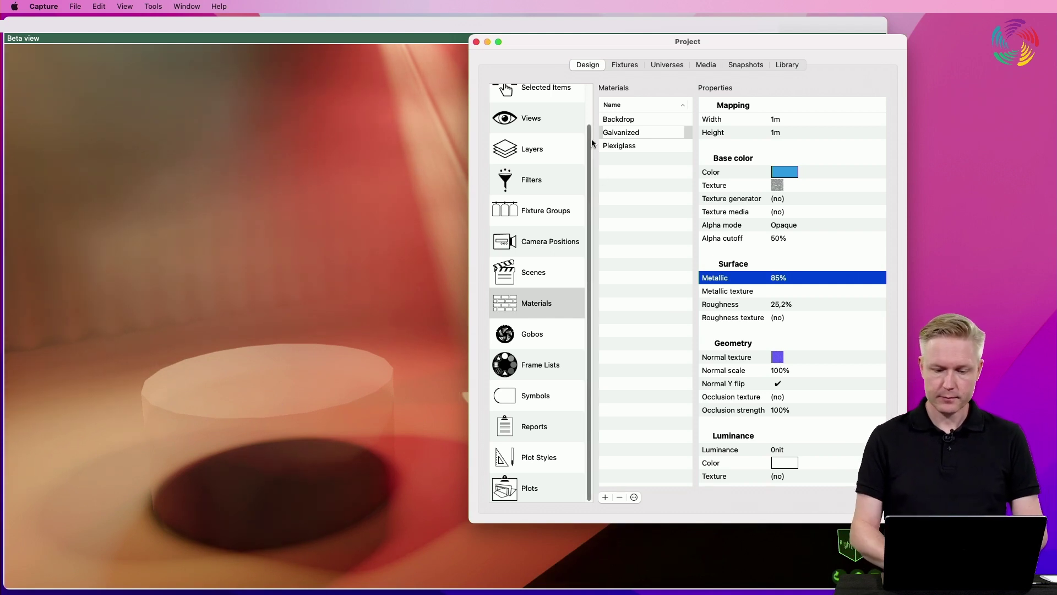
{"action": "left_click", "coordinate": [614, 147]}
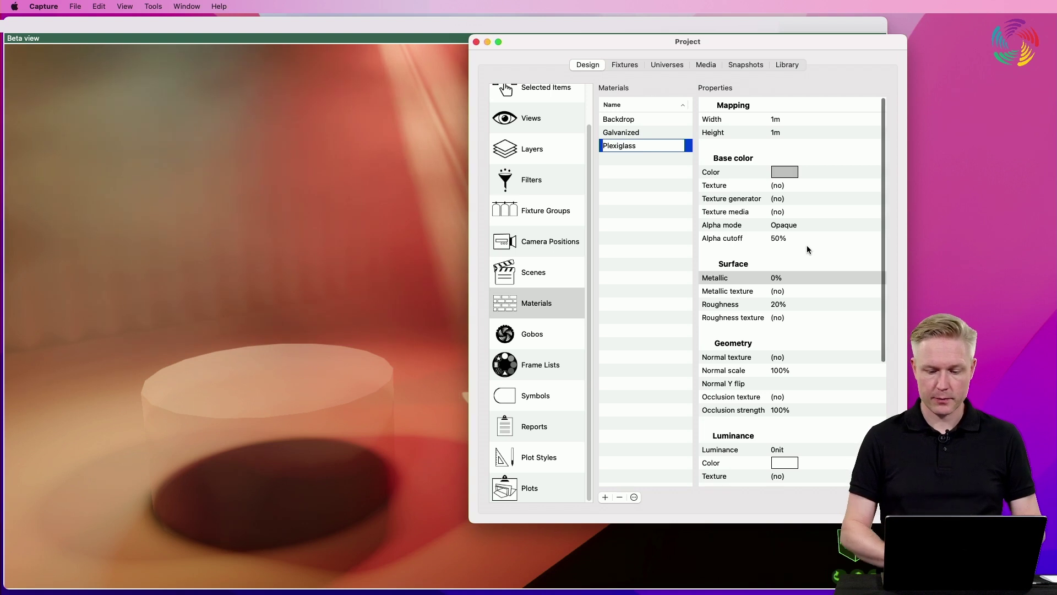
- Set Plexiglass's Transparency to 84,7%
{"action": "scroll", "coordinate": [807, 245], "scroll_direction": "down", "scroll_amount": 5}
{"action": "left_click", "coordinate": [799, 387]}
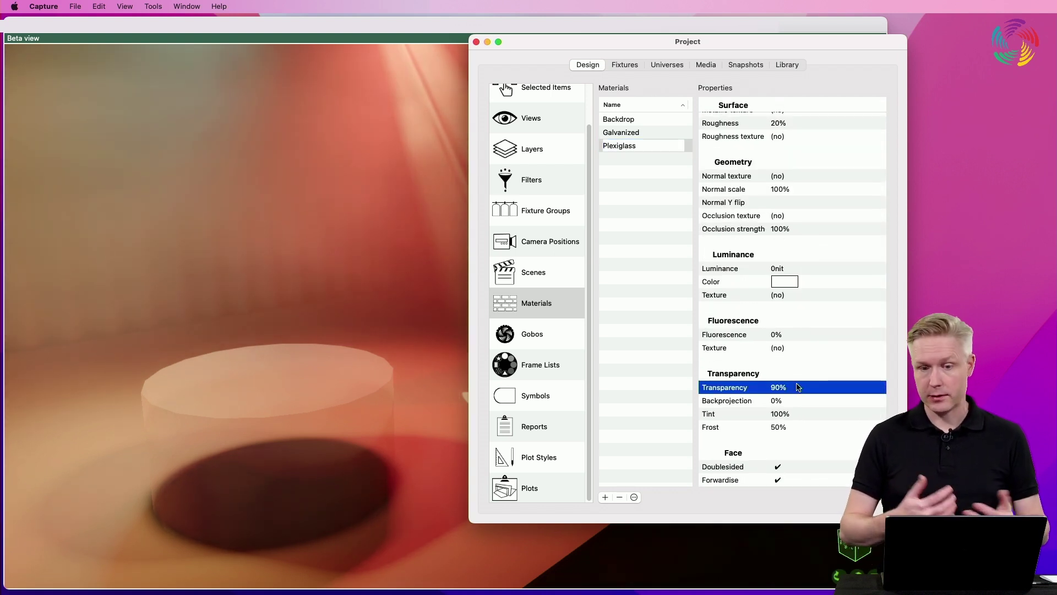
{"action": "left_click", "coordinate": [798, 387]}
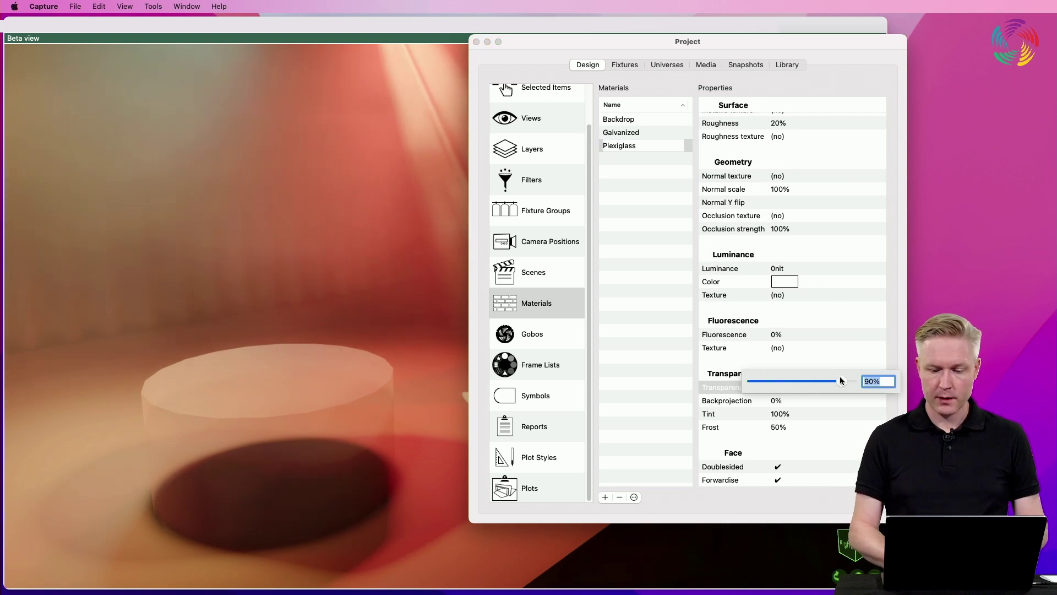
{"action": "left_click_drag", "start_coordinate": [840, 379], "coordinate": [807, 378]}
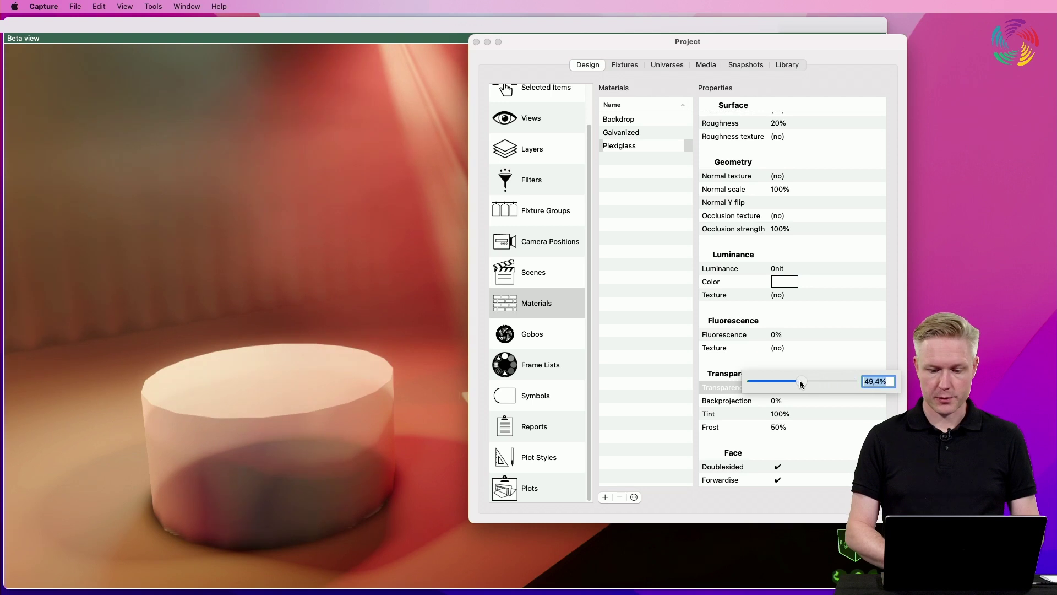
{"action": "left_click_drag", "start_coordinate": [801, 383], "coordinate": [835, 387]}
{"action": "key", "text": "Return"}
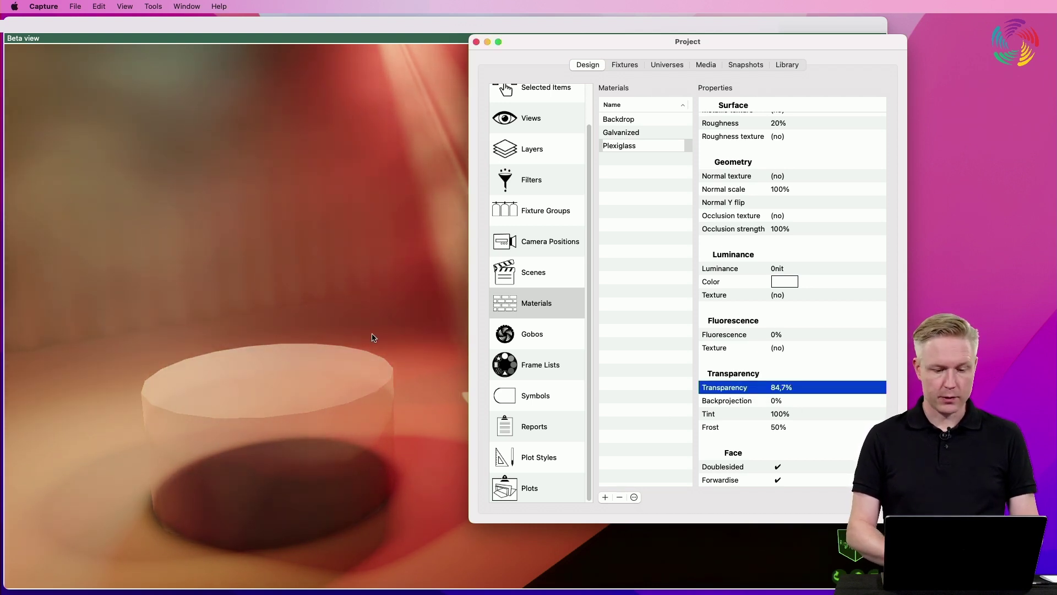
{"action": "scroll", "coordinate": [372, 337], "scroll_direction": "down", "scroll_amount": 5}
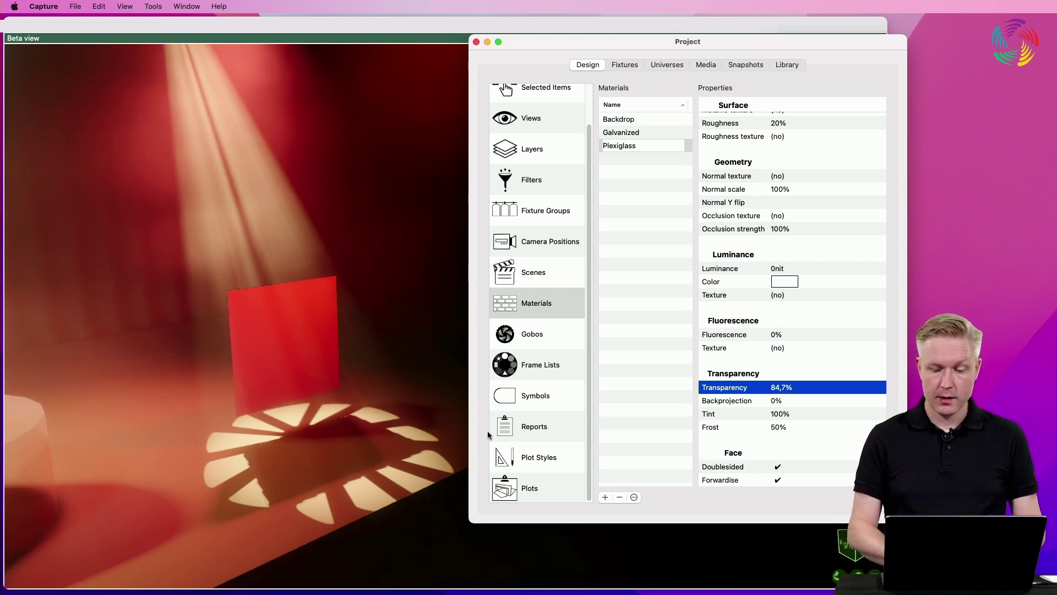
- Add a material named 'Projection' and drag it onto the red panel in Beta view
{"action": "left_click", "coordinate": [628, 399]}
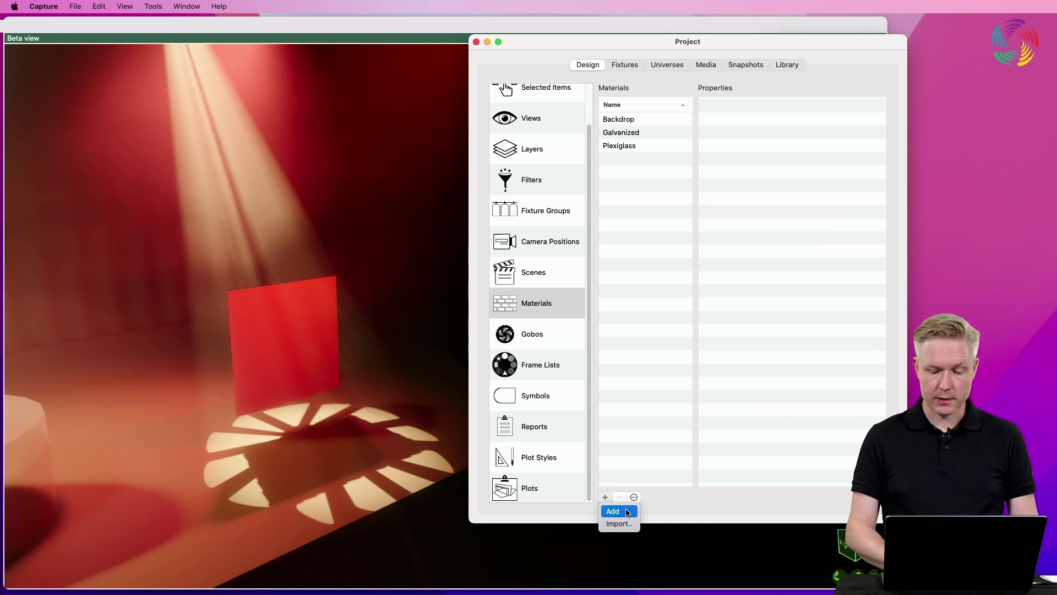
{"action": "left_click", "coordinate": [627, 512]}
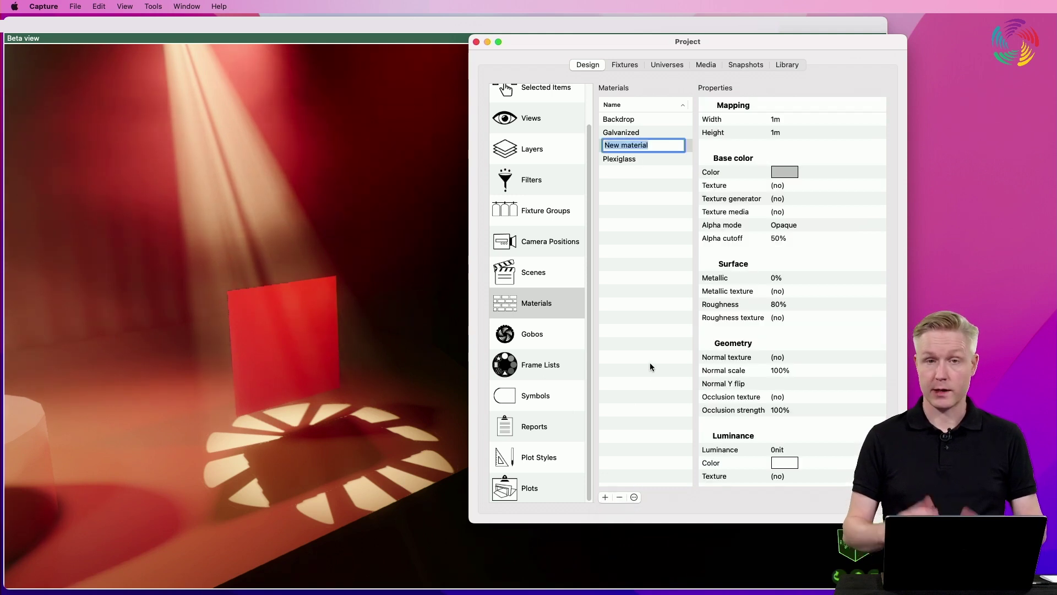
{"action": "type", "text": "Projection"}
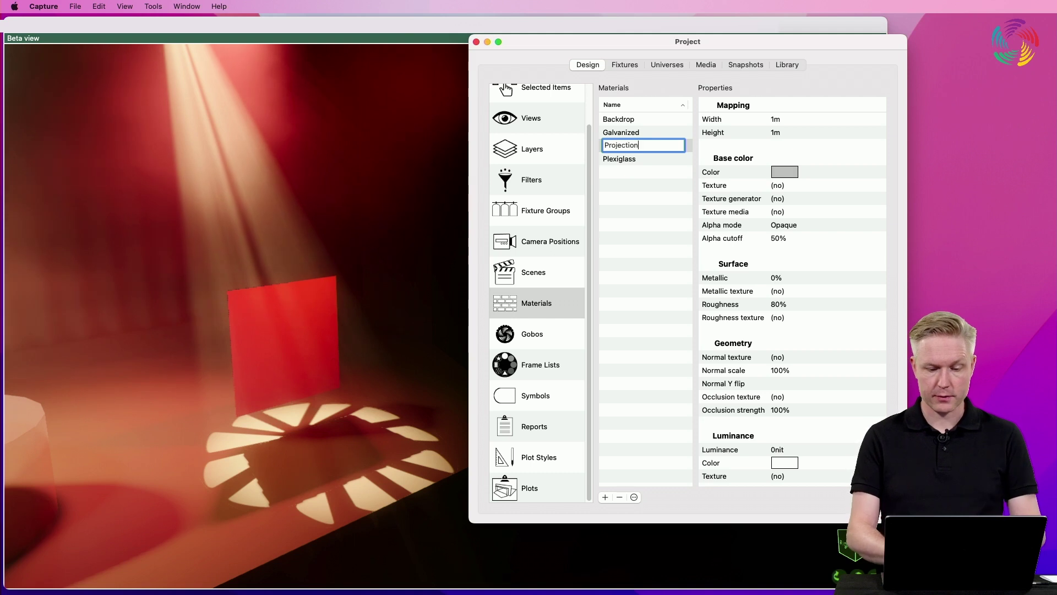
{"action": "key", "text": "Return"}
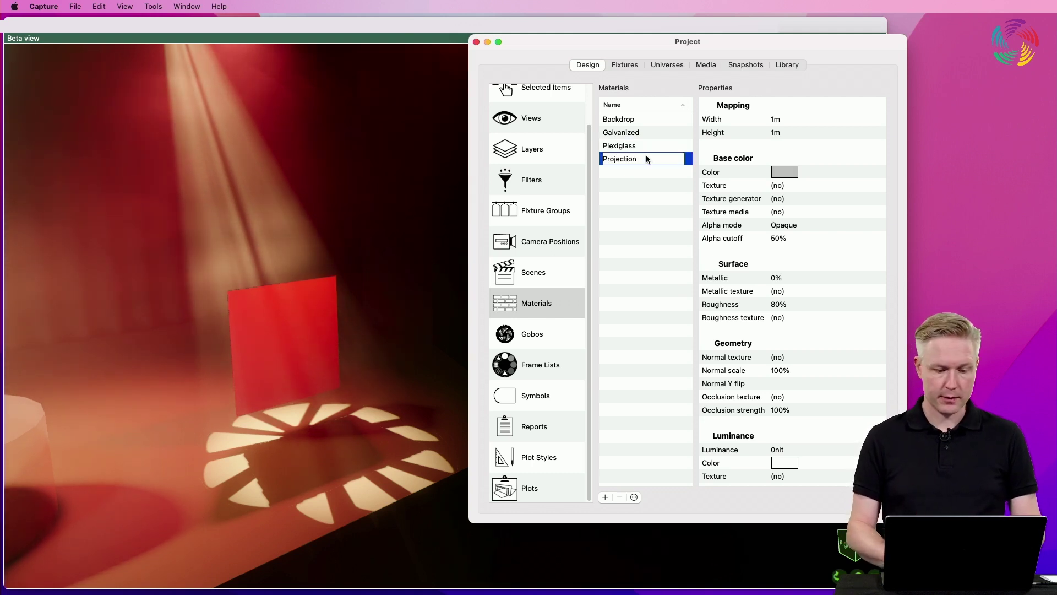
{"action": "left_click_drag", "start_coordinate": [646, 159], "coordinate": [298, 329]}
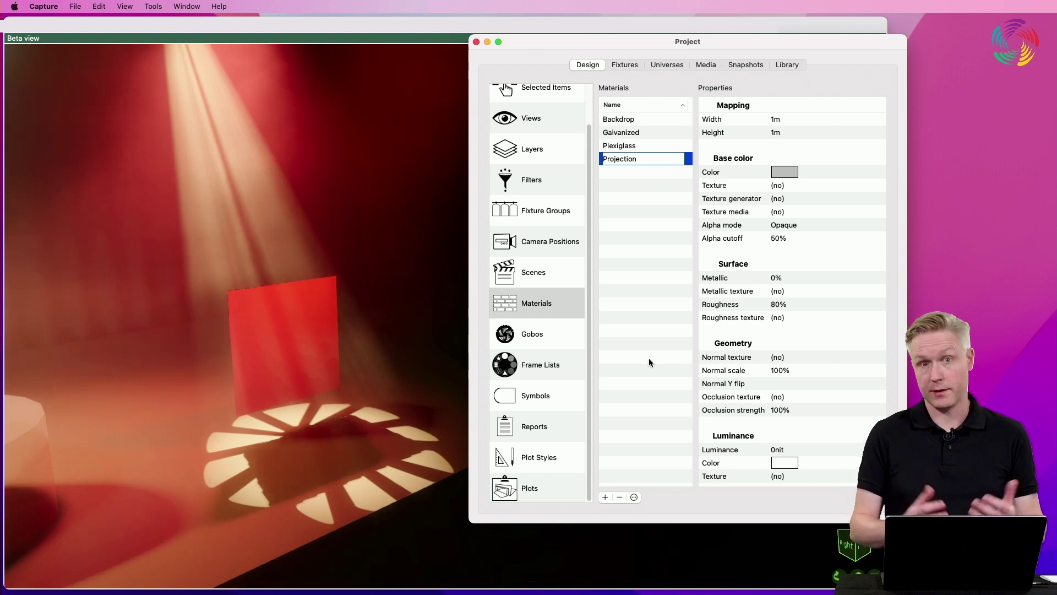
- Set Projection's Backprojection to 33,7% and bring the Beta view forward
{"action": "scroll", "coordinate": [725, 365], "scroll_direction": "down", "scroll_amount": 5}
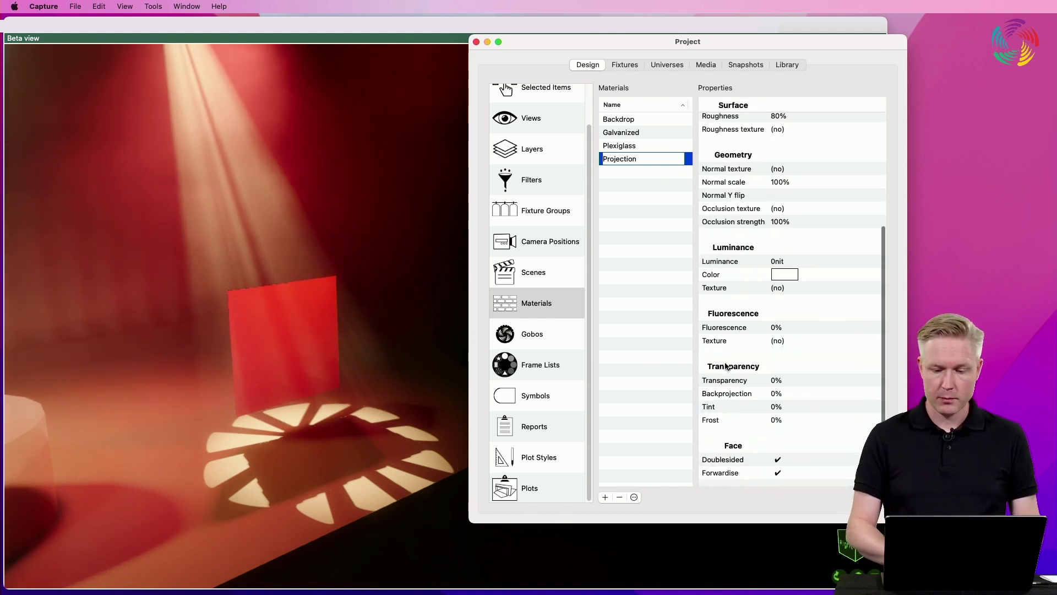
{"action": "left_click", "coordinate": [804, 401]}
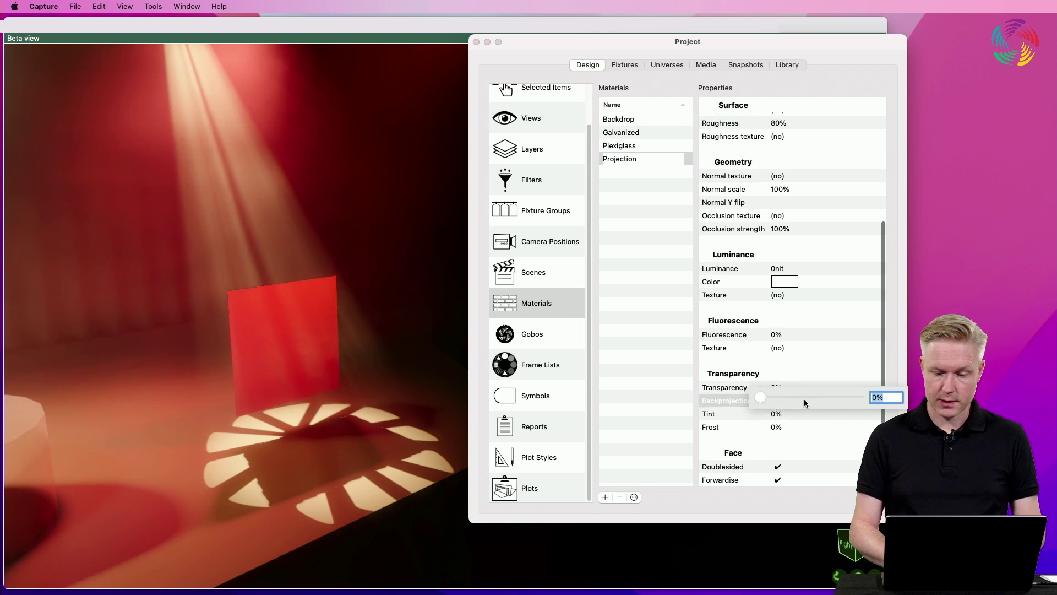
{"action": "left_click_drag", "start_coordinate": [760, 398], "coordinate": [793, 400]}
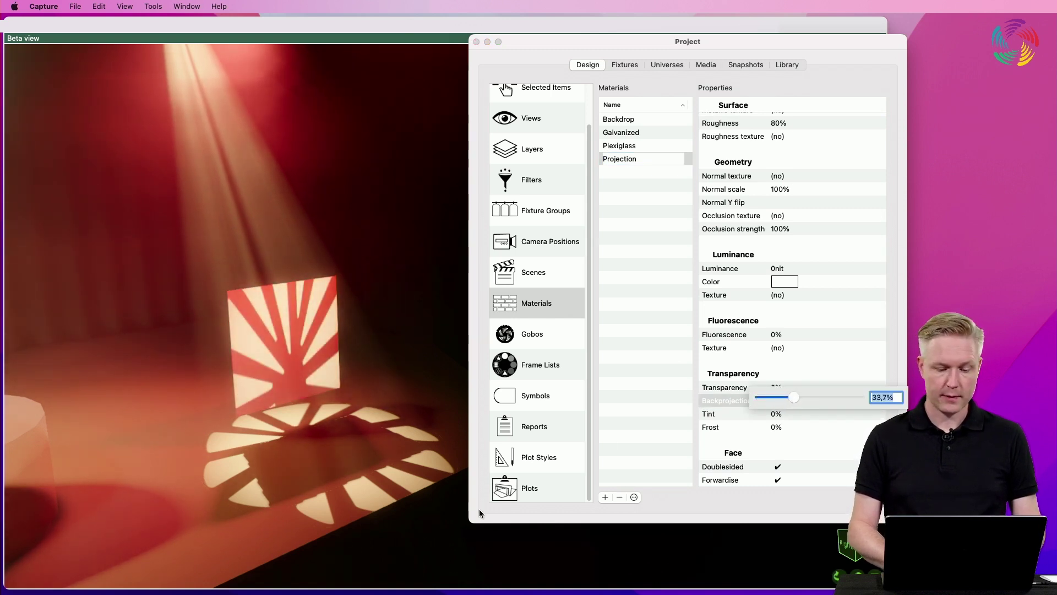
{"action": "left_click", "coordinate": [457, 530]}
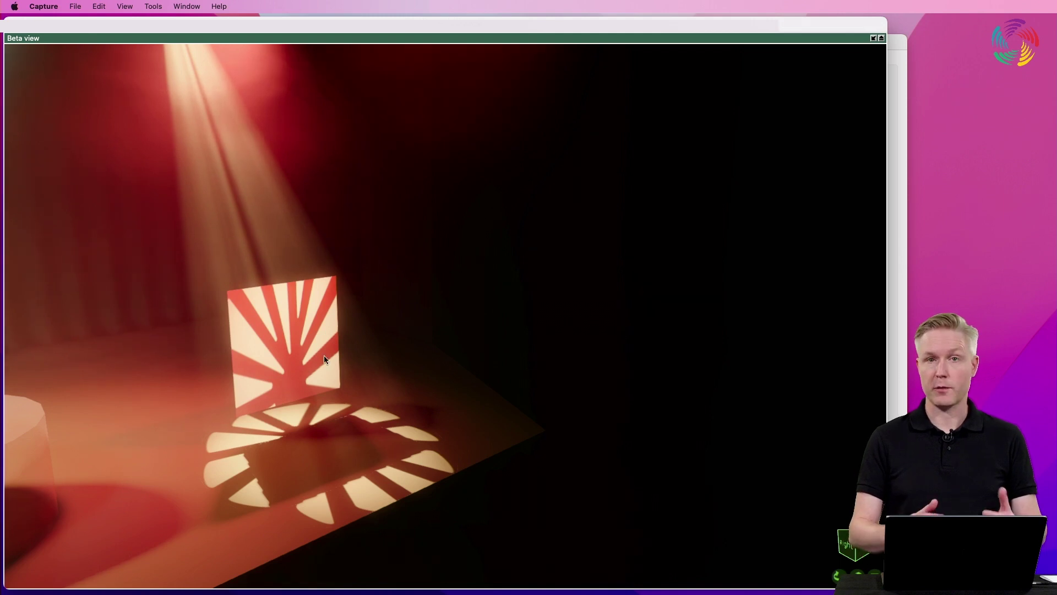